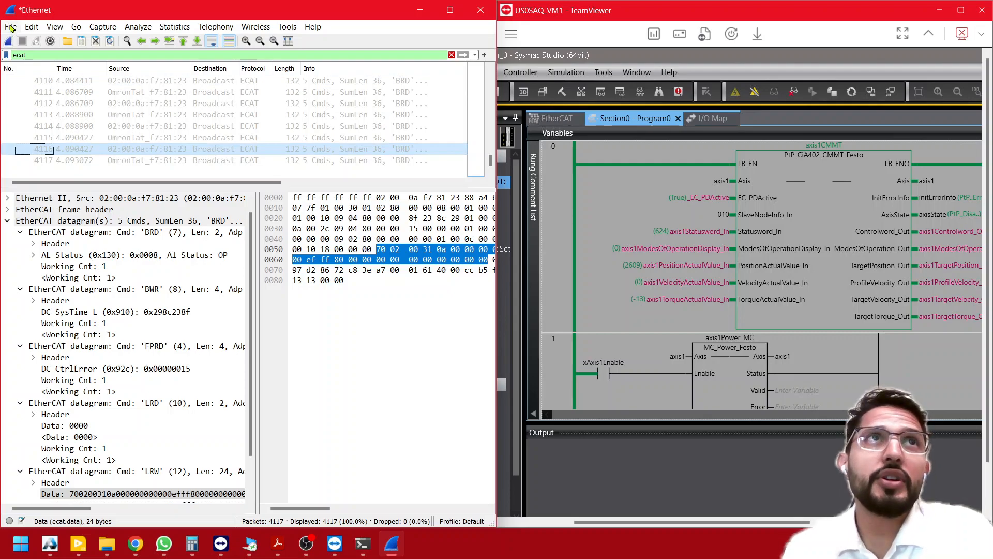
- Close the current Ethernet capture and continue without saving its packets
click(10, 28)
click(11, 29)
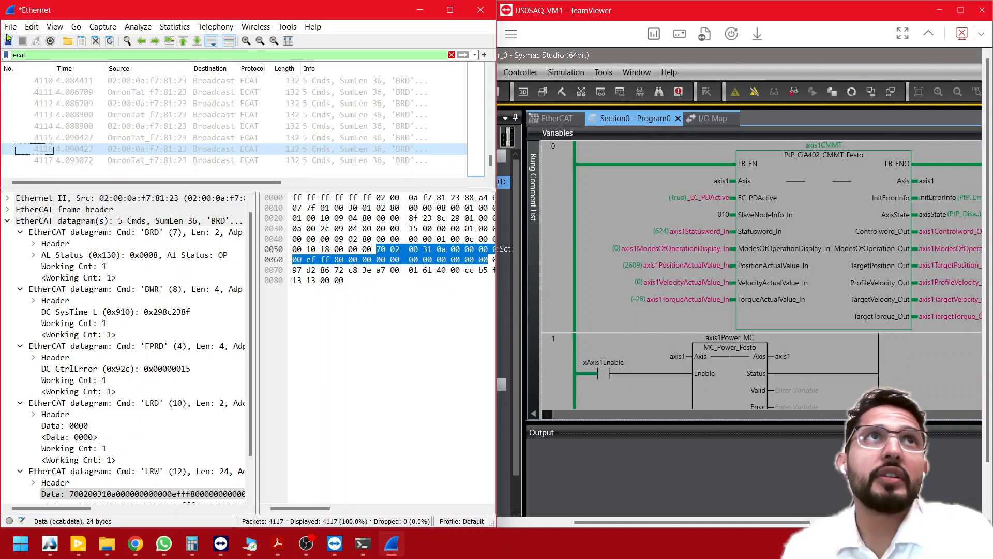
click(10, 26)
click(31, 91)
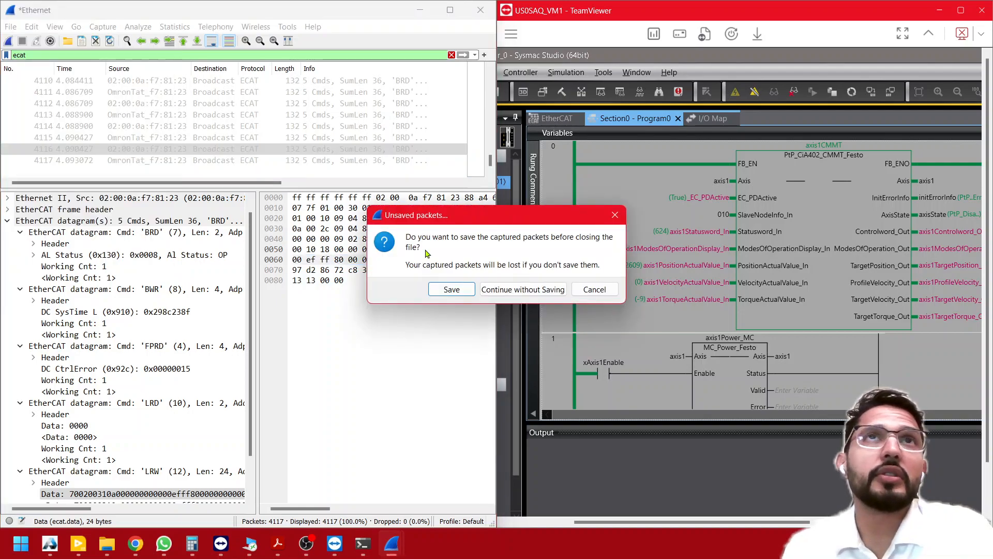
click(522, 289)
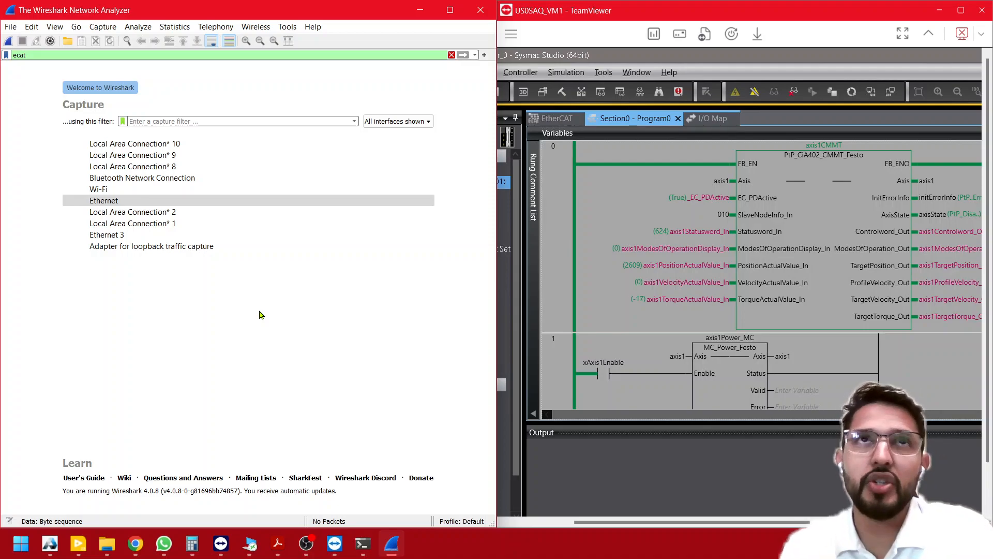
- Capture live traffic on the Ethernet interface with the ecat display filter, and stop the capture after several seconds
click(126, 201)
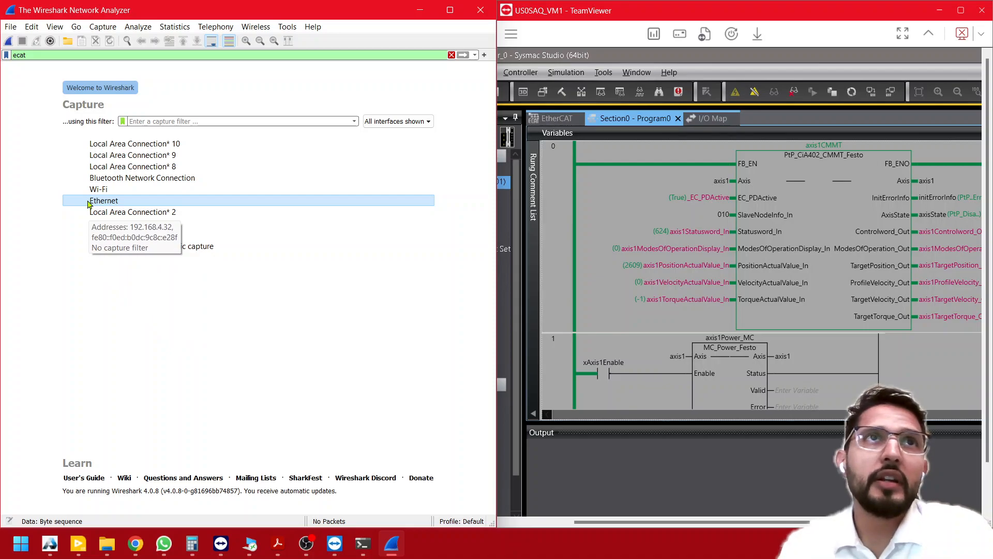
click(88, 204)
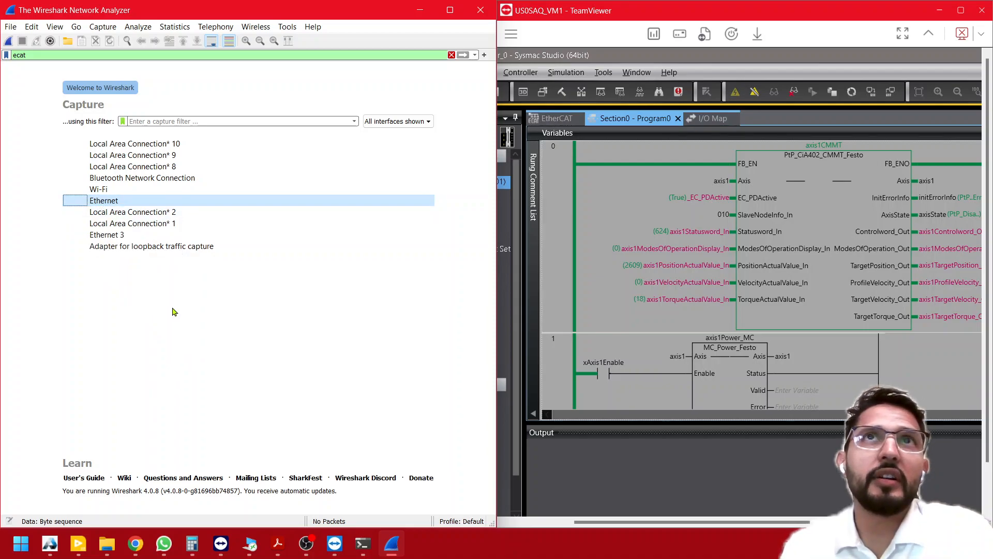
click(115, 205)
double_click(115, 205)
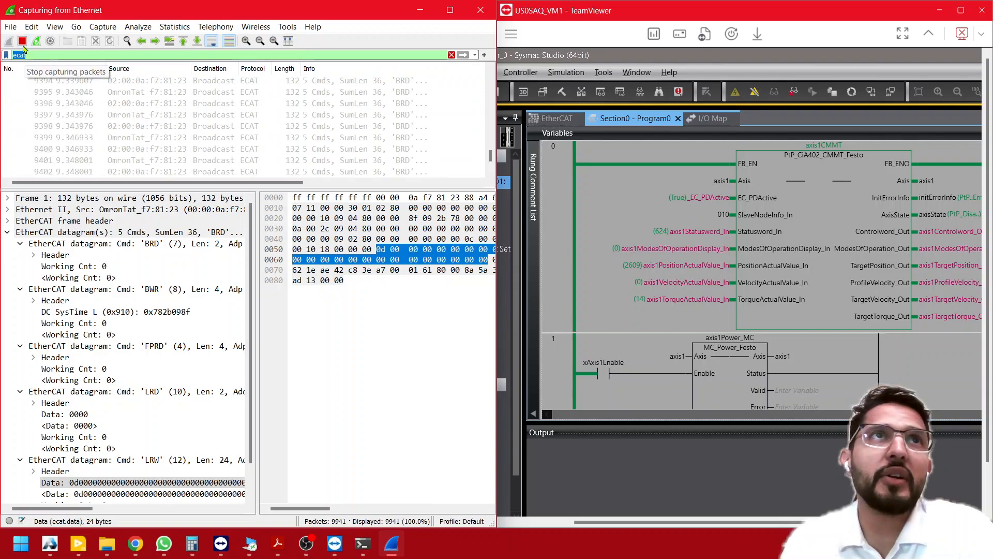
click(22, 41)
- Inspect the EtherCAT datagrams of the outgoing frame 9939 and its neighbouring returned frames in the packet list
click(155, 137)
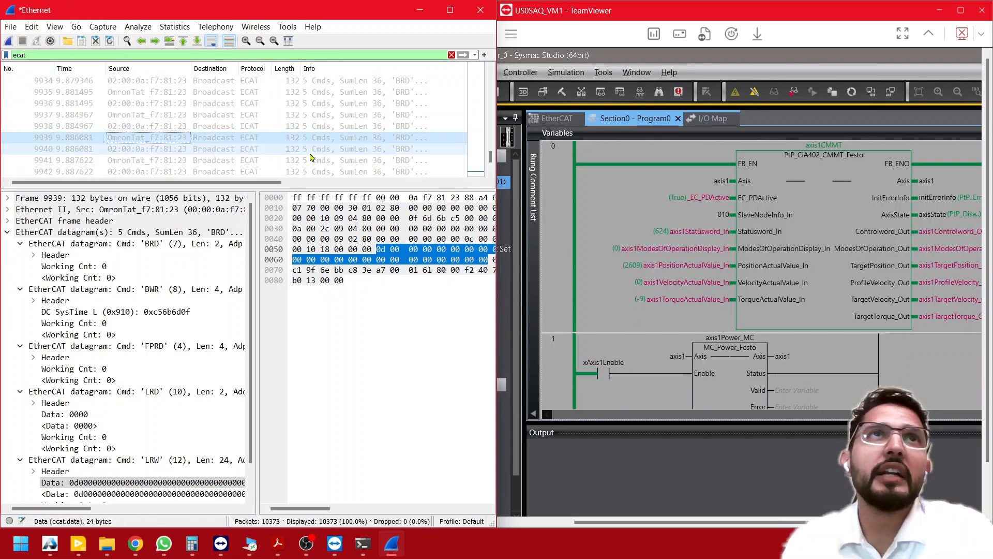
key(Down)
key(Up)
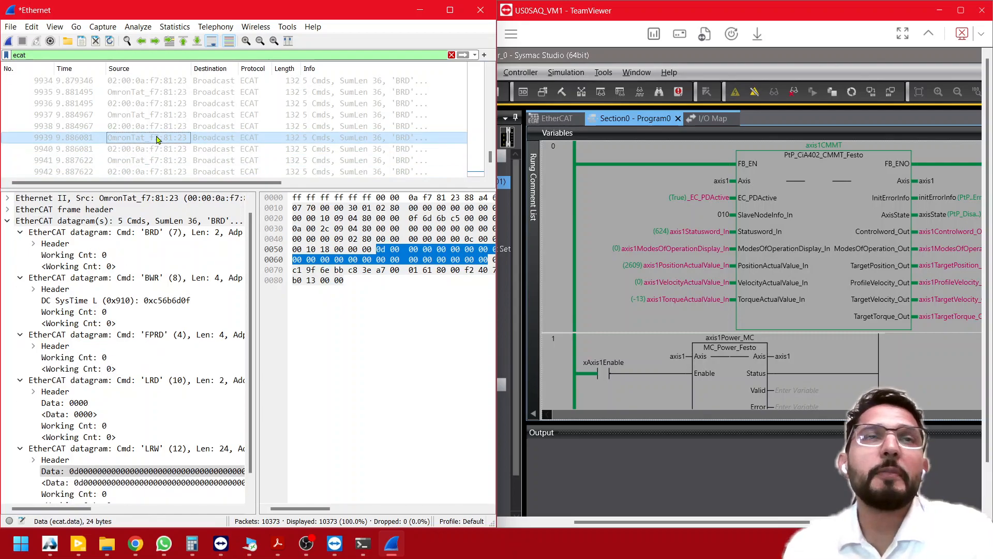
key(Up)
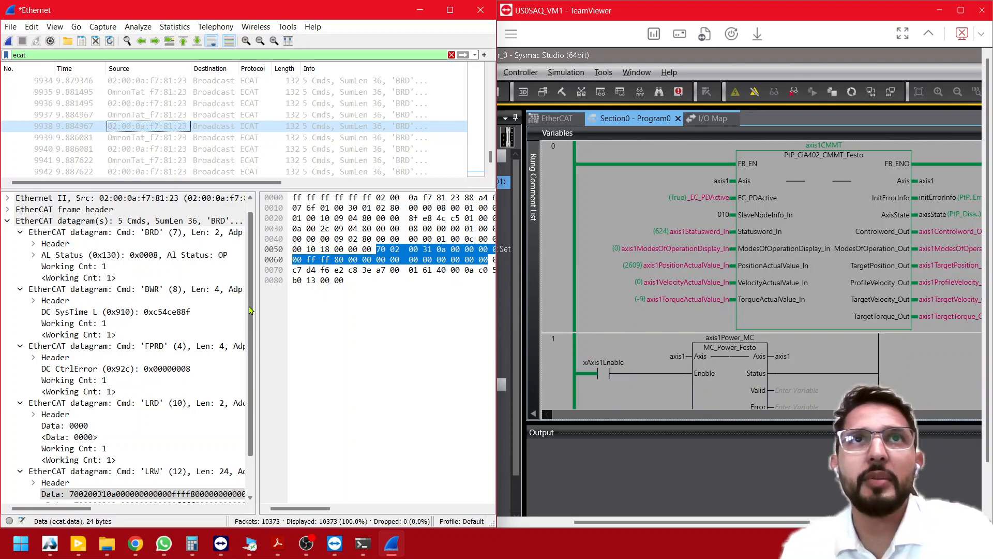
scroll(151, 134, down, 2)
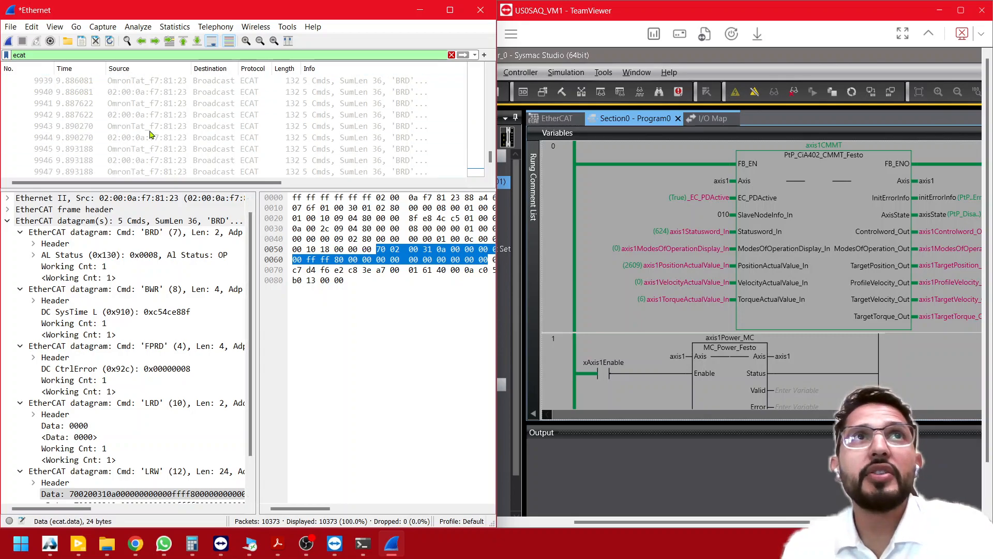
scroll(153, 133, up, 8)
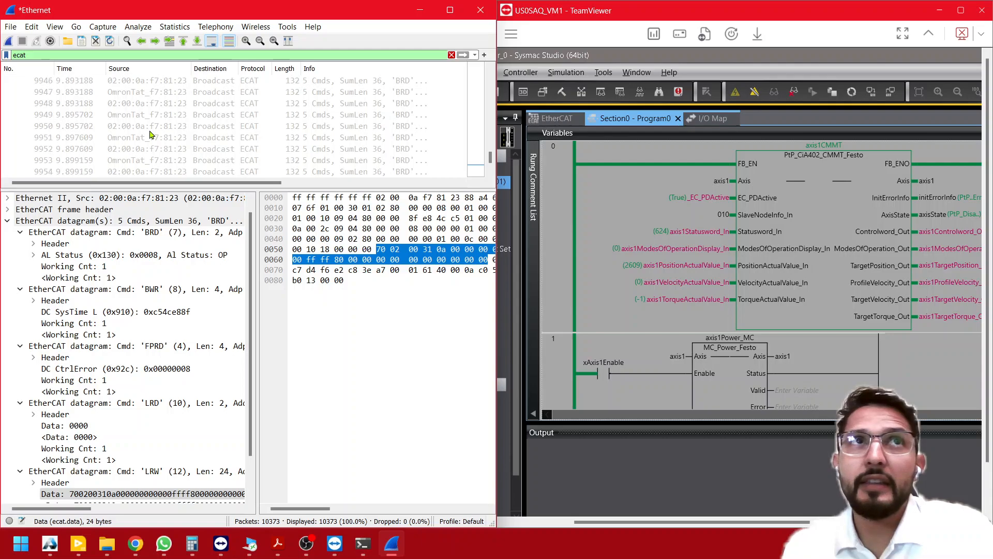
scroll(155, 131, down, 20)
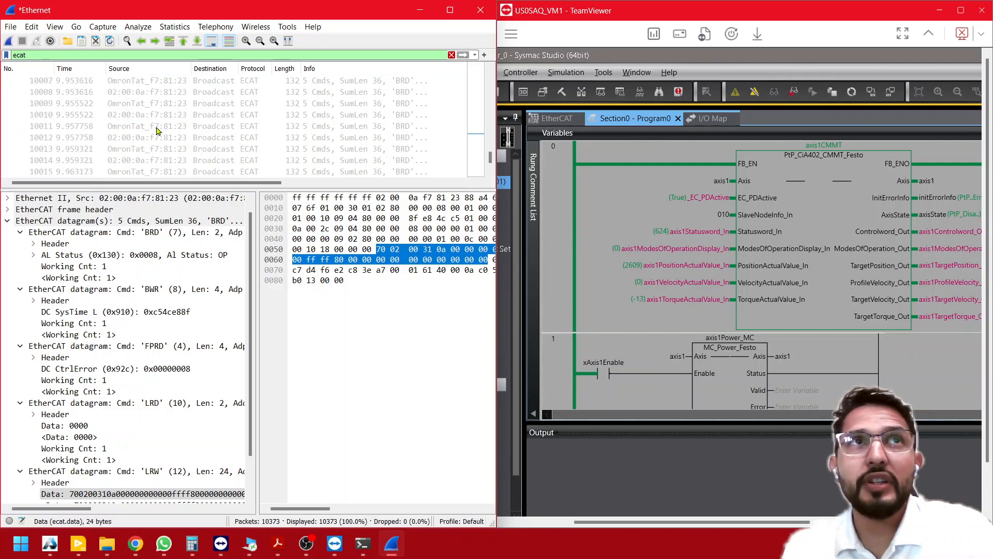
- Go to the end of the packet list and compare the last two frames, 10372 and 10373
click(375, 139)
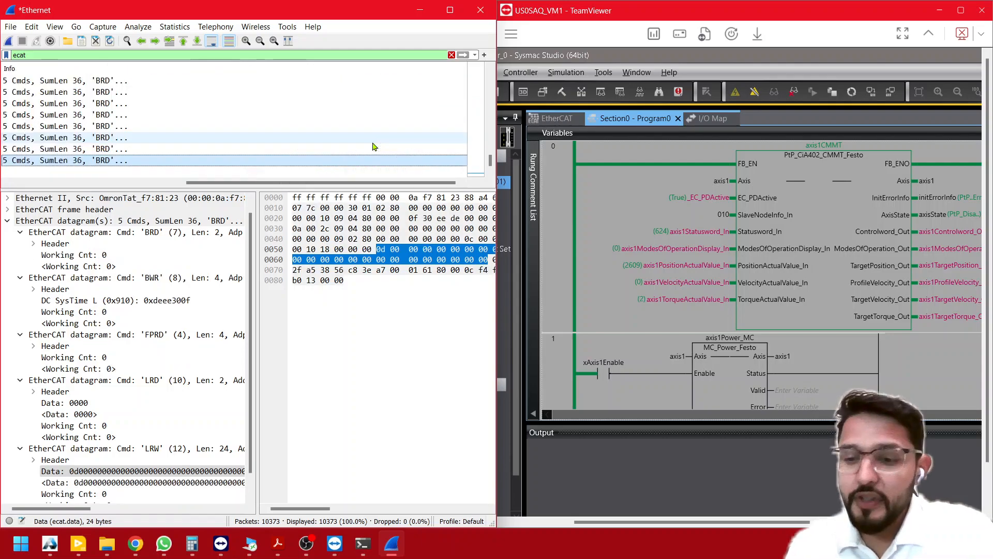
key(End)
drag(148, 184, 45, 183)
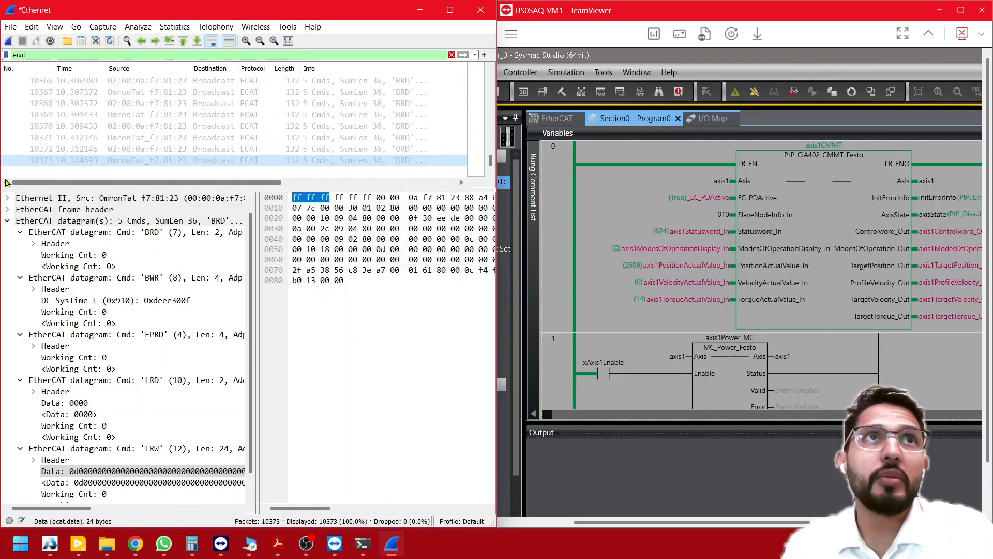
click(43, 153)
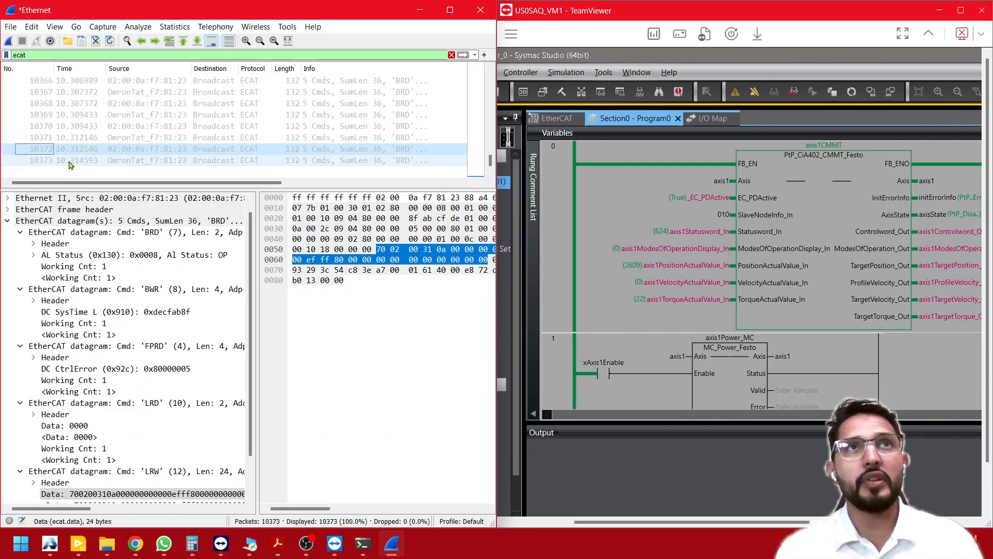
click(45, 163)
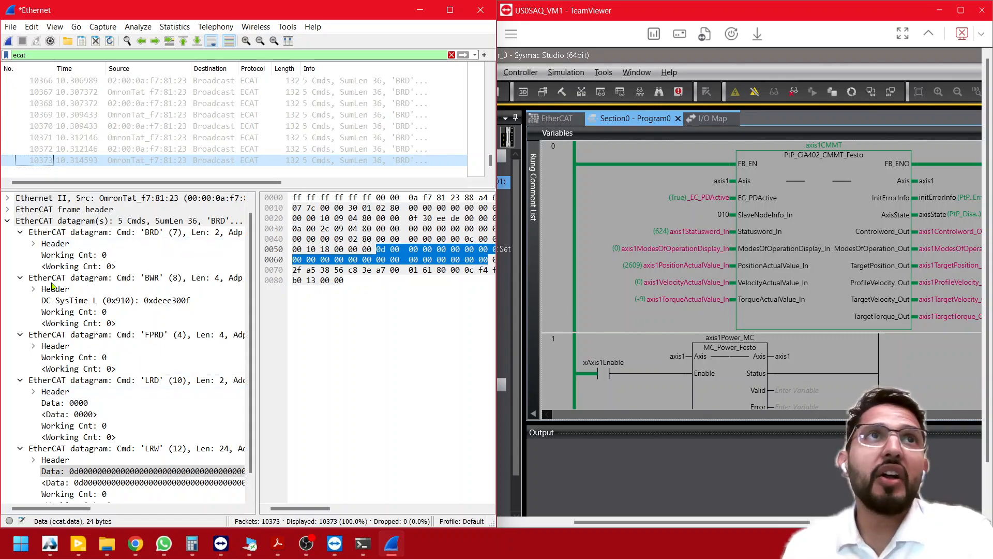
- Collapse and re-expand the EtherCAT datagrams of frame 10373 and compare their LRW data with frame 10372
click(8, 221)
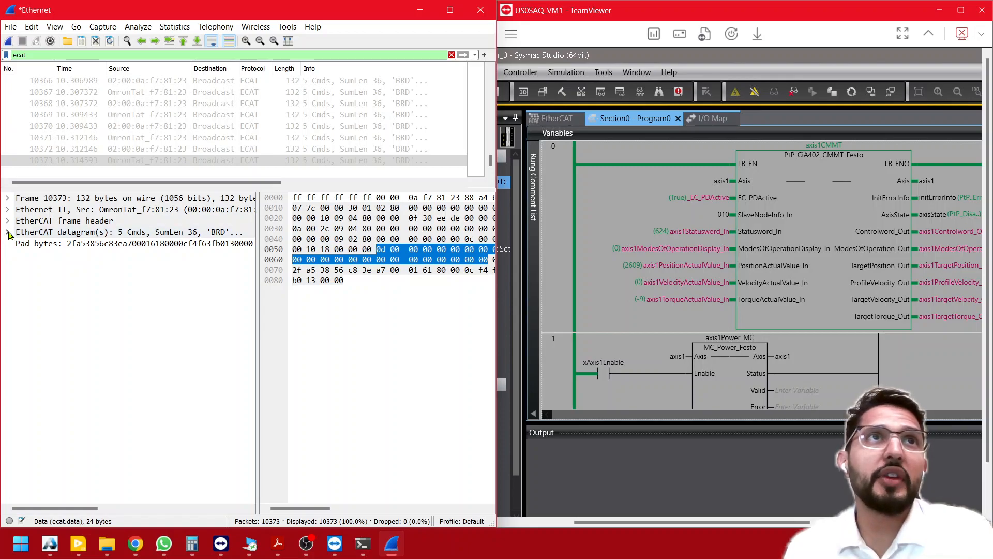
click(8, 233)
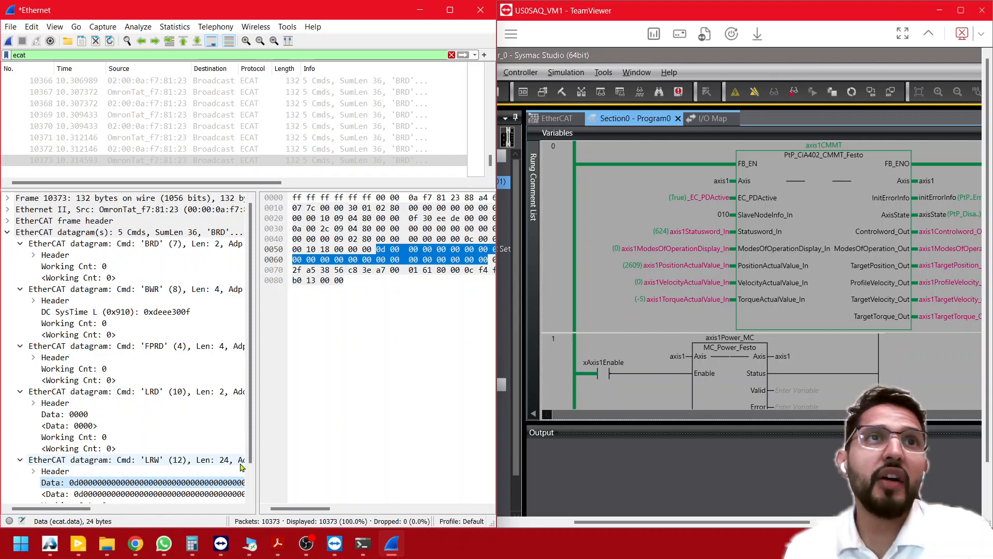
drag(252, 451, 252, 482)
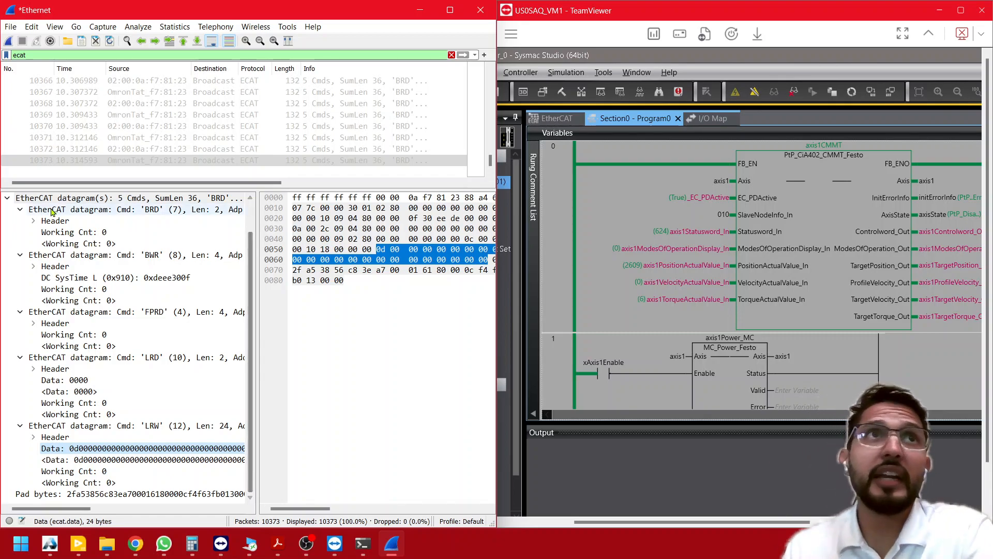
click(58, 150)
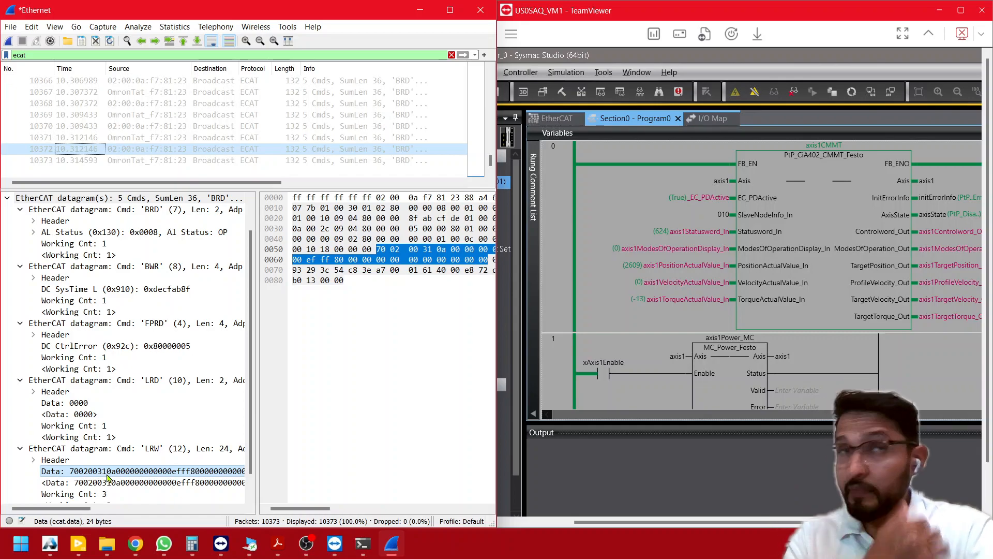
click(71, 161)
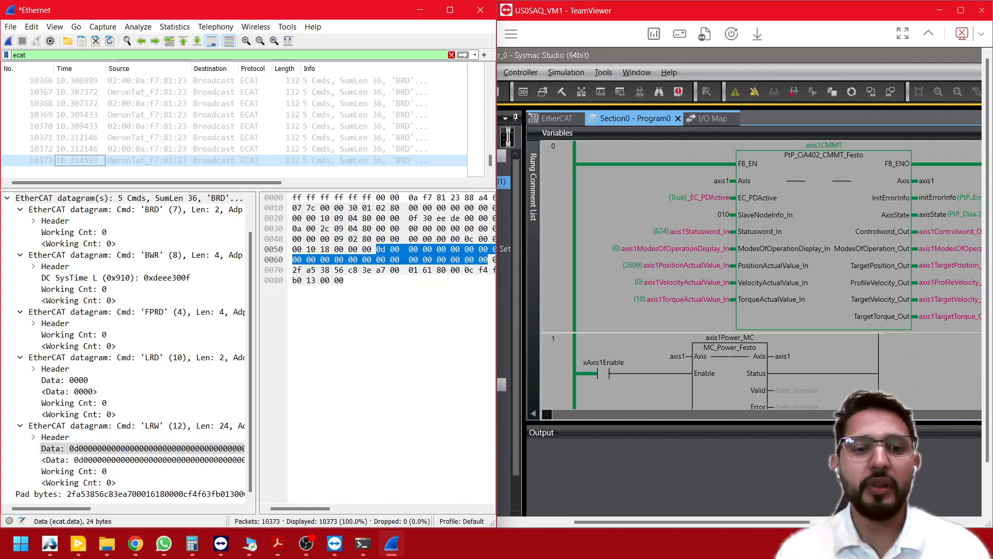
- Switch to the CMMT-AS servo drive manual in Adobe Acrobat and view its cover page
click(277, 543)
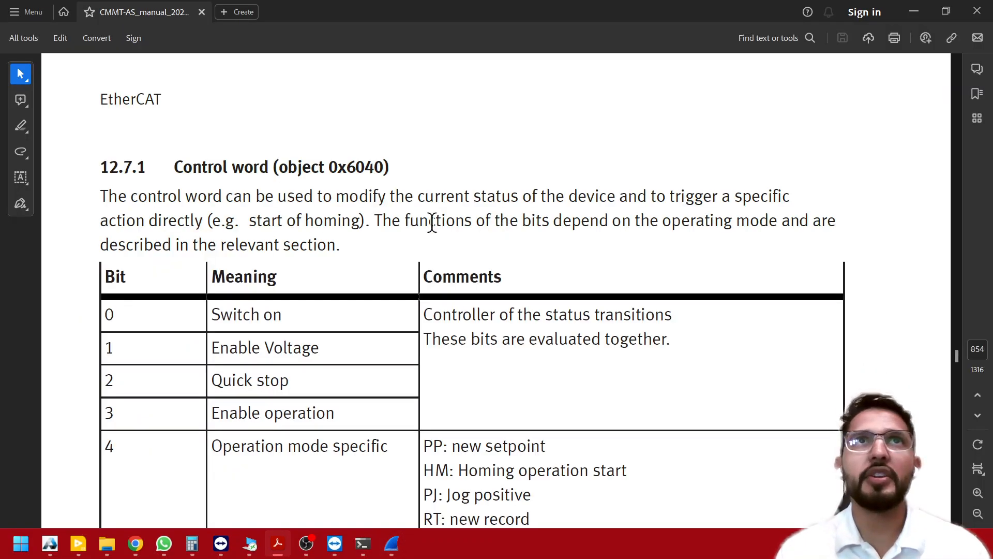
click(530, 186)
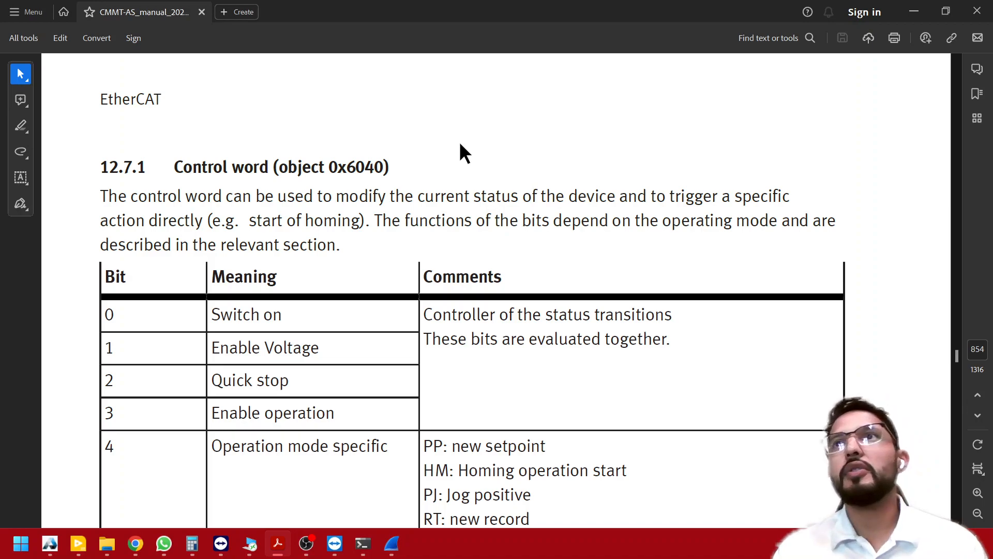
key(Home)
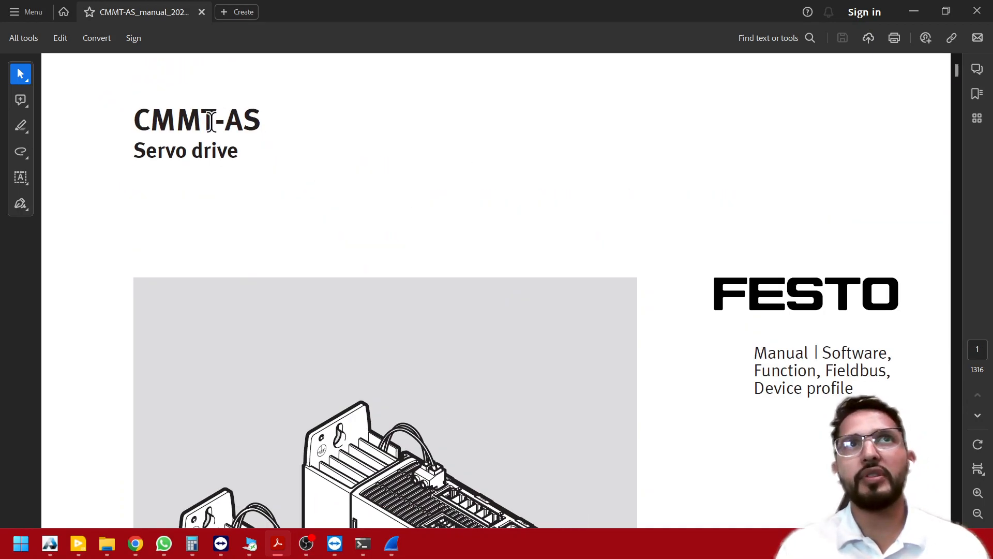
scroll(657, 293, down, 2)
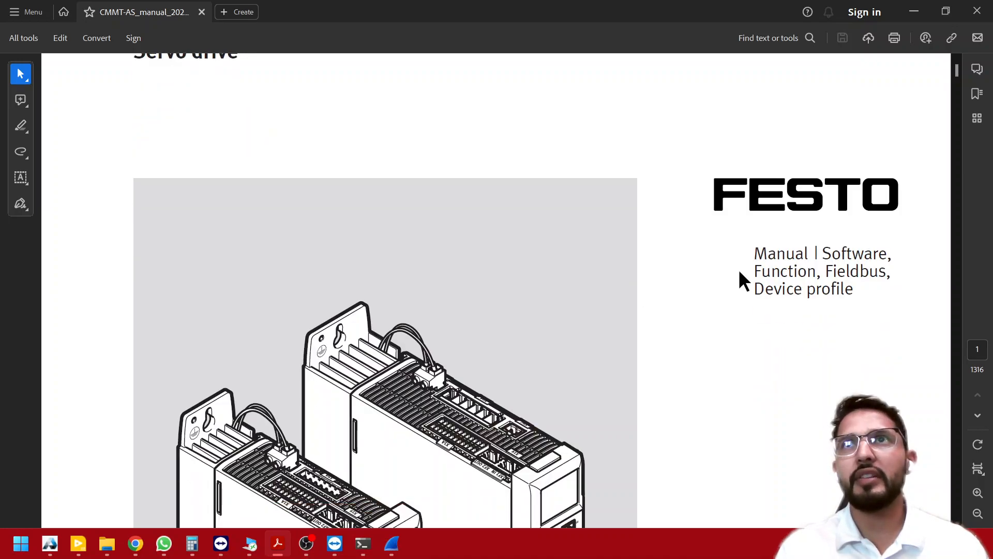
scroll(701, 322, down, 2)
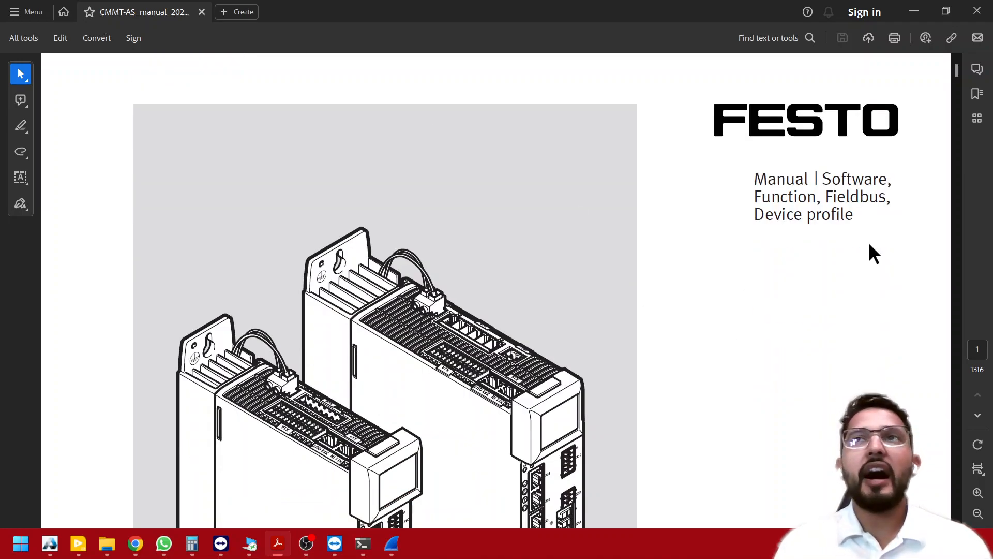
click(980, 351)
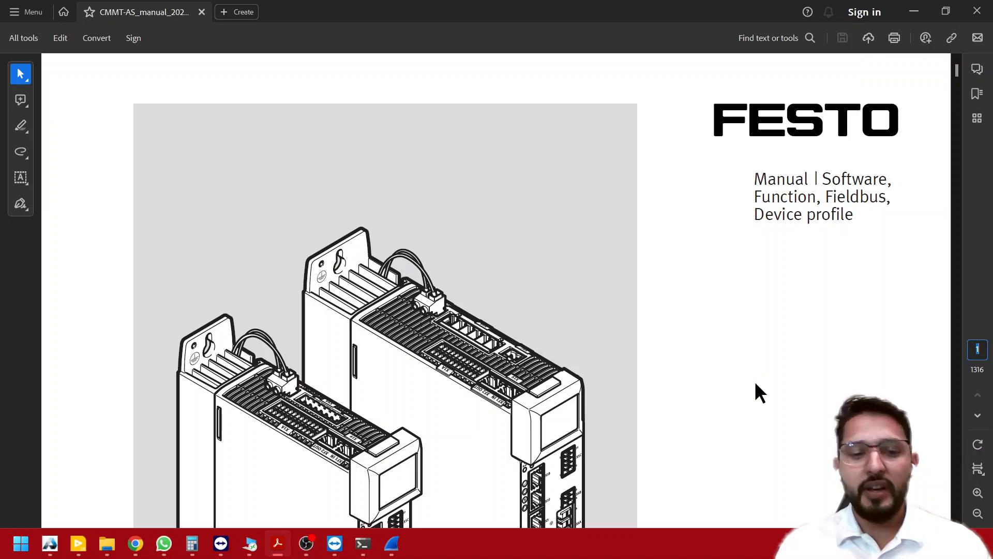
text(834)
key(Return)
scroll(546, 275, down, 4)
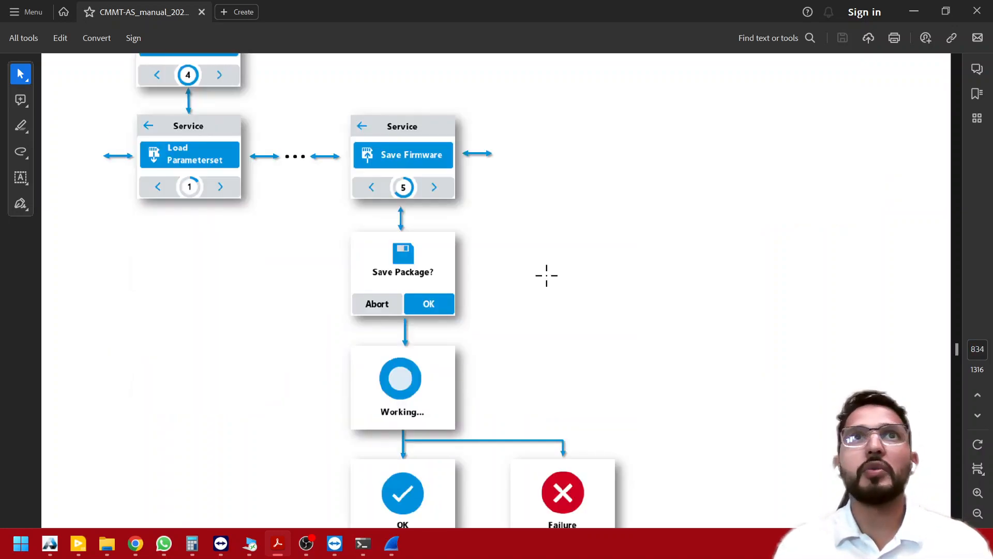
scroll(546, 276, down, 10)
key(Home)
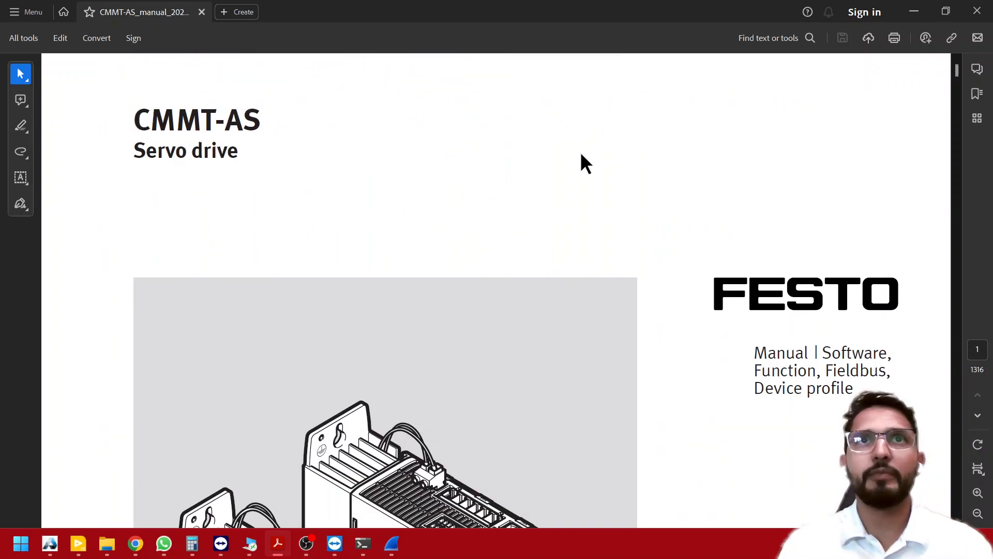
- Search the manual for "pdo", open section 12.8.1 PDO mapping from the table of contents, and close the search
key(ctrl+f)
text(pdo)
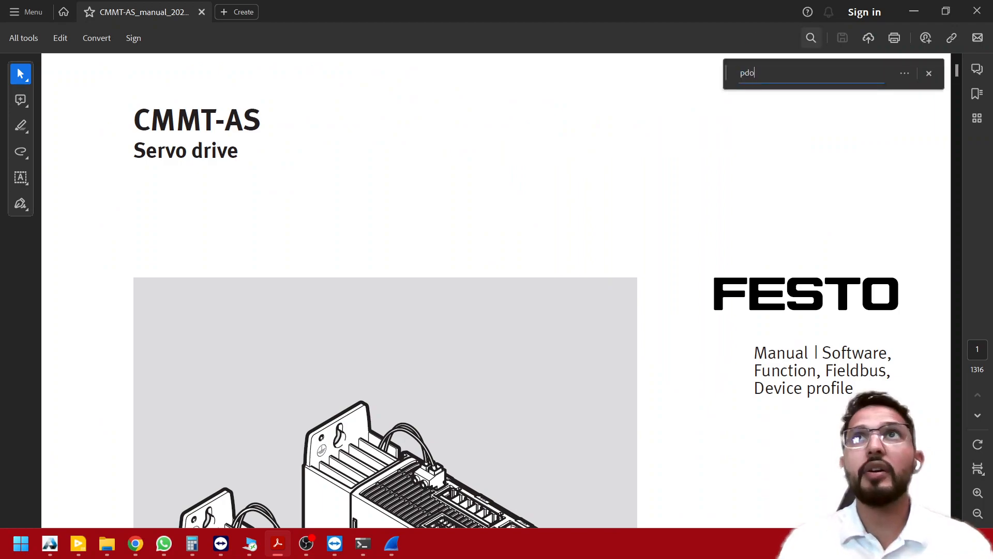
key(Return)
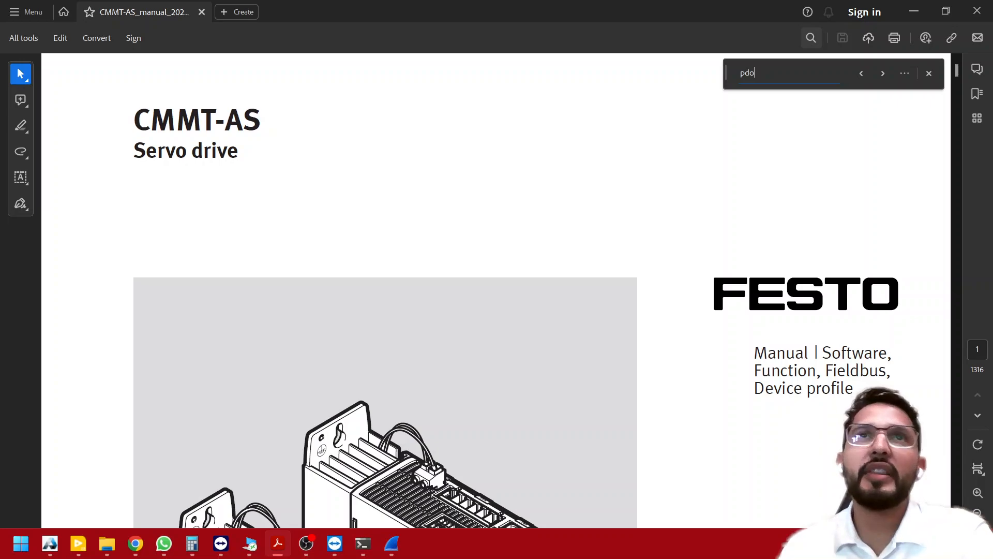
key(Return)
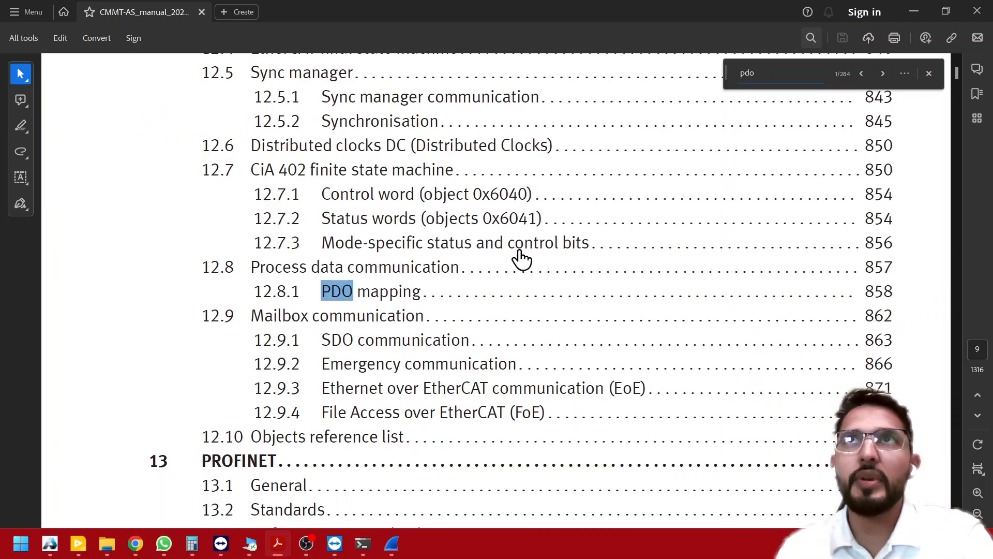
click(368, 291)
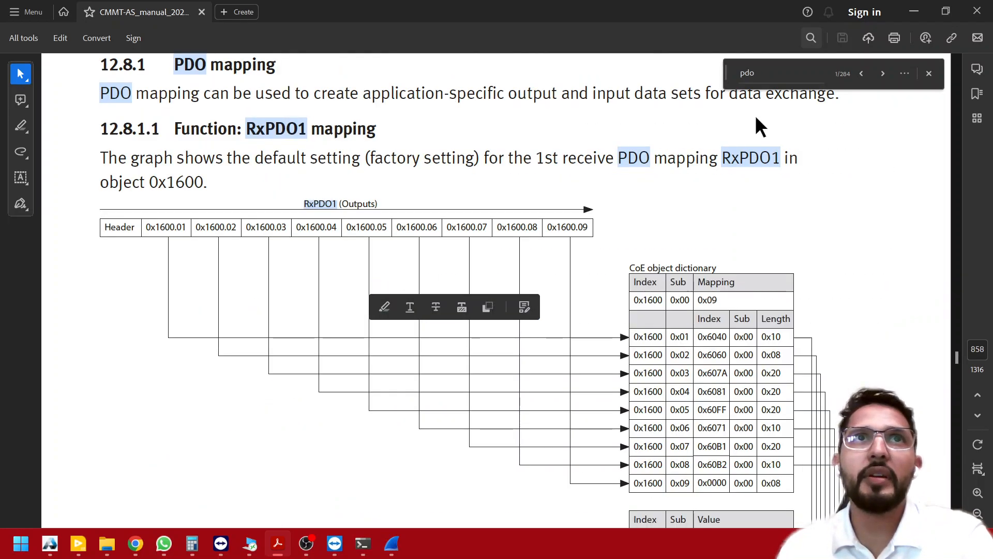
click(928, 75)
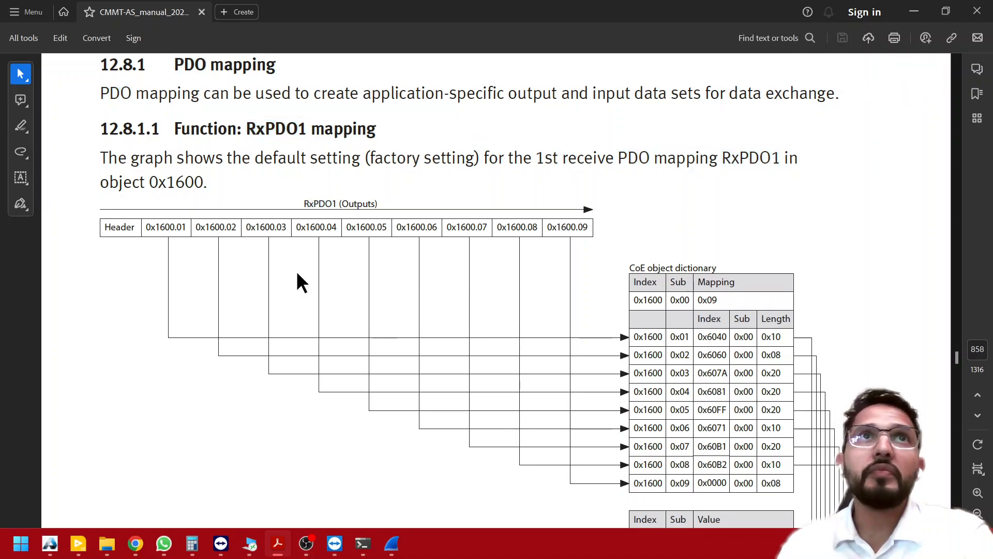
- Examine the default RxPDO1 mapping figure down to its table of mapped objects, from Controlword to Torque offset
scroll(352, 296, down, 1)
scroll(353, 296, down, 7)
scroll(353, 296, up, 6)
scroll(352, 296, down, 5)
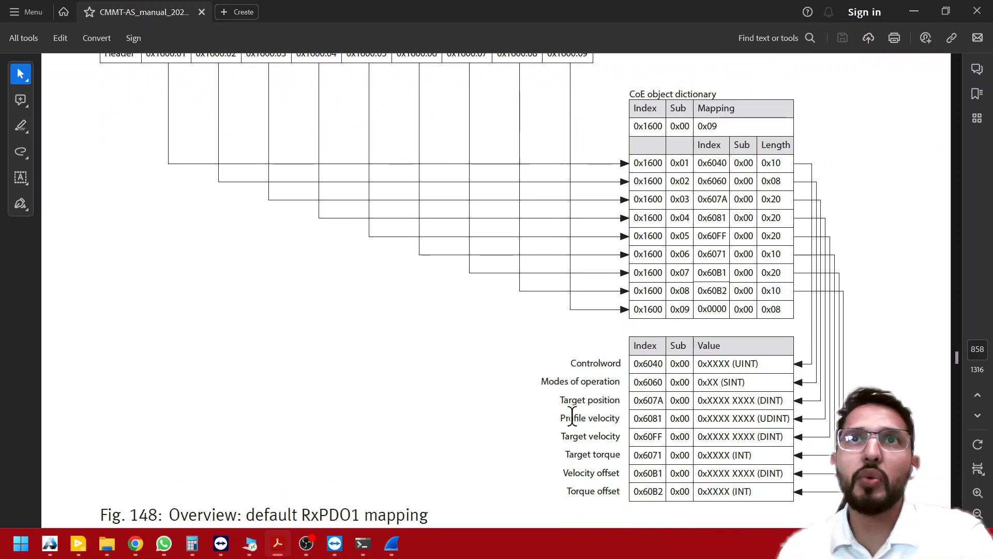
- Review the default RxPDO1 mapping figure again and continue to the TxPDO1 mapping in section 12.8.1.2, down to its table of mapped objects
scroll(539, 418, down, 1)
scroll(539, 418, up, 10)
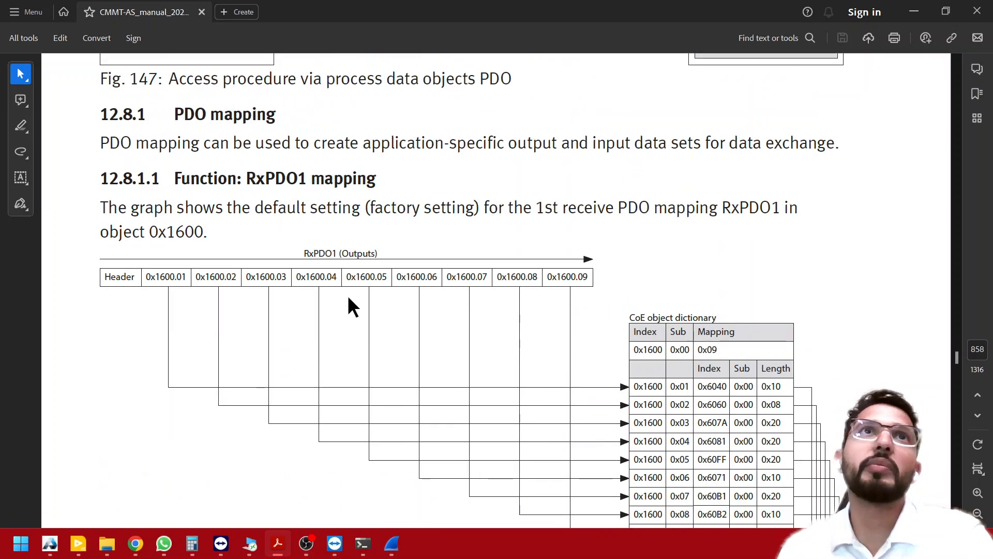
scroll(514, 427, down, 10)
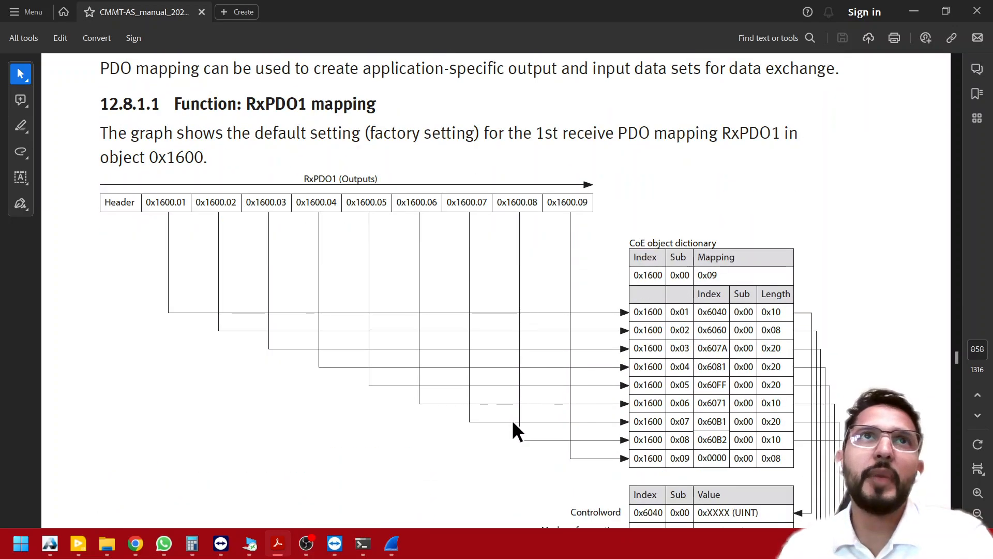
scroll(513, 422, down, 20)
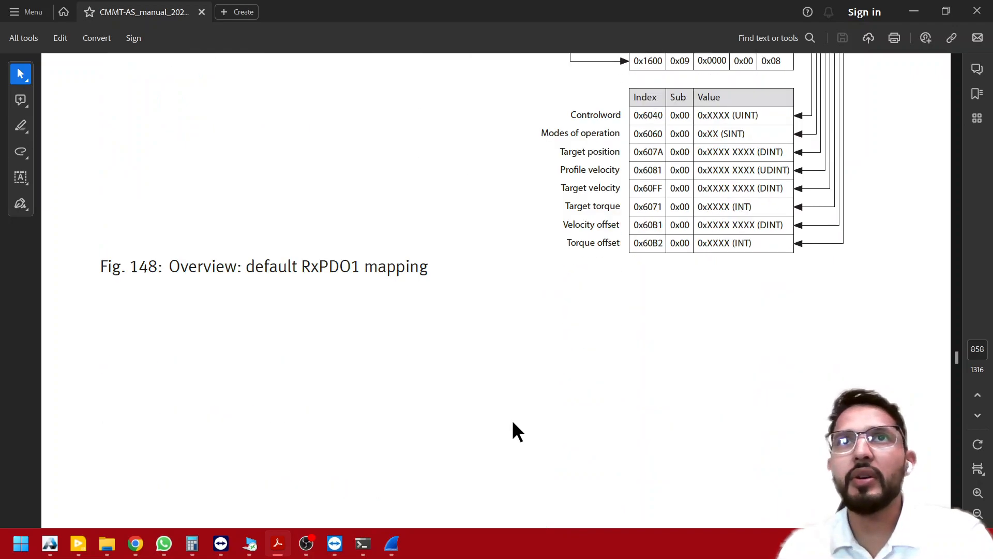
scroll(512, 420, down, 10)
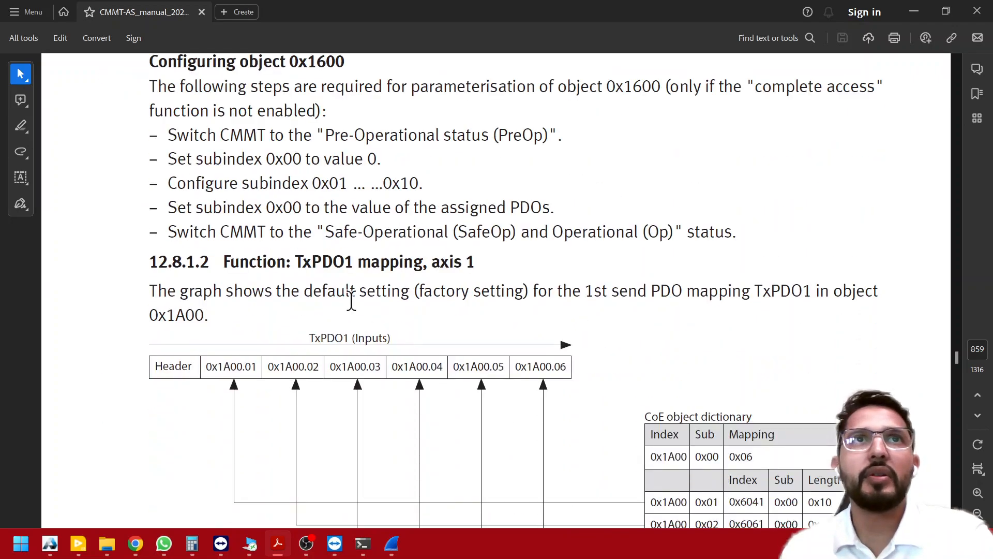
scroll(652, 352, down, 17)
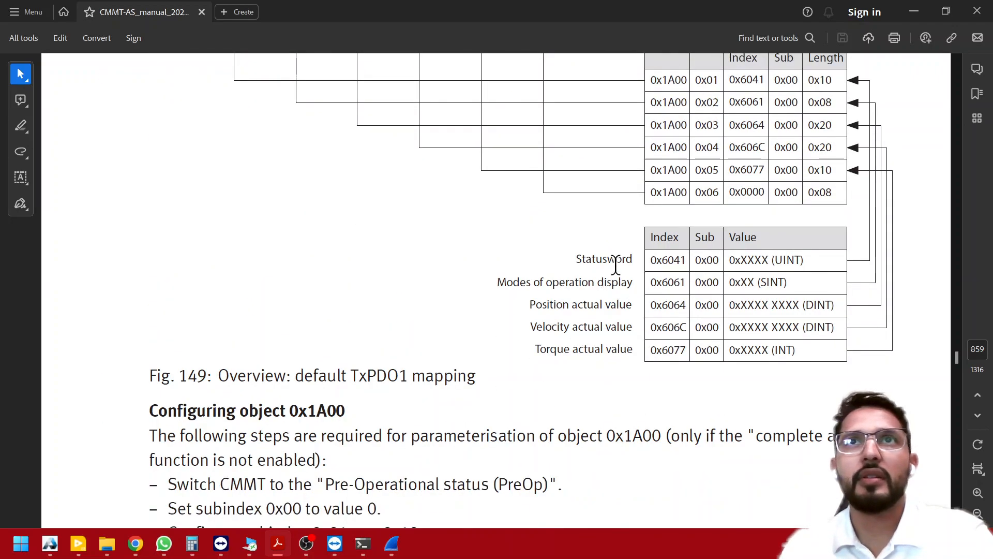
- Compare the default RxPDO1 output mapping of object 0x1600 with the TxPDO1 input mapping of object 0x1A00 in the manual
scroll(617, 267, up, 20)
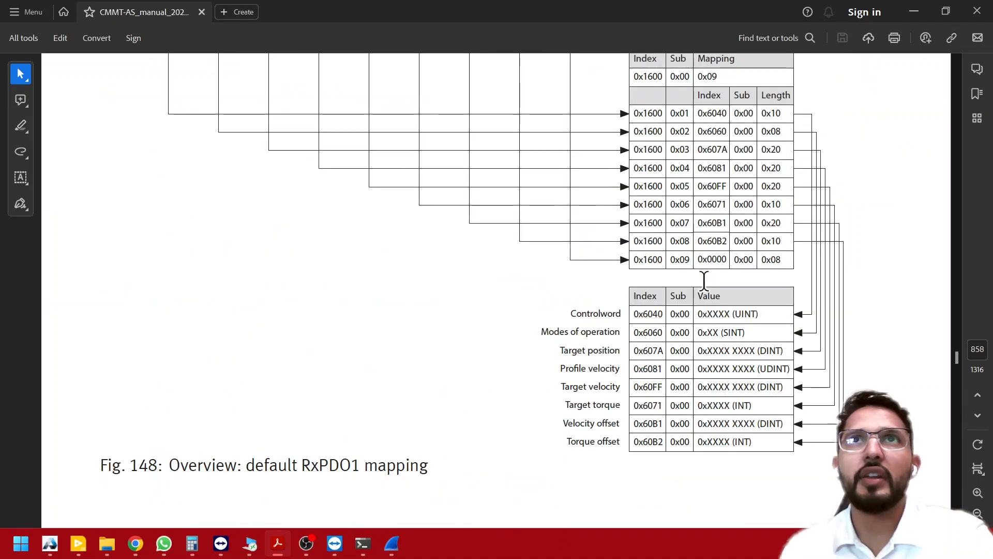
scroll(608, 355, up, 7)
scroll(610, 362, down, 2)
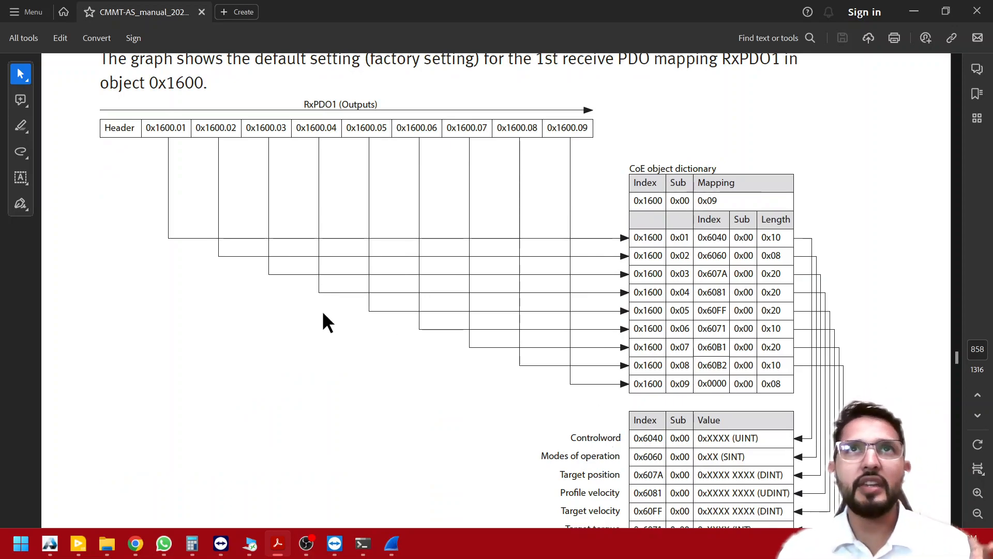
scroll(323, 314, down, 6)
scroll(322, 311, down, 6)
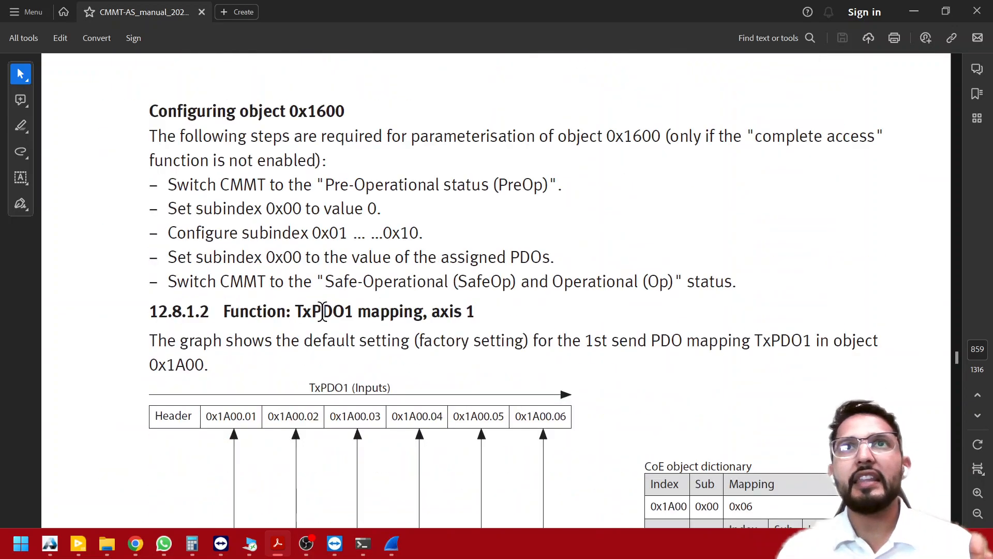
scroll(277, 371, down, 5)
scroll(615, 466, down, 2)
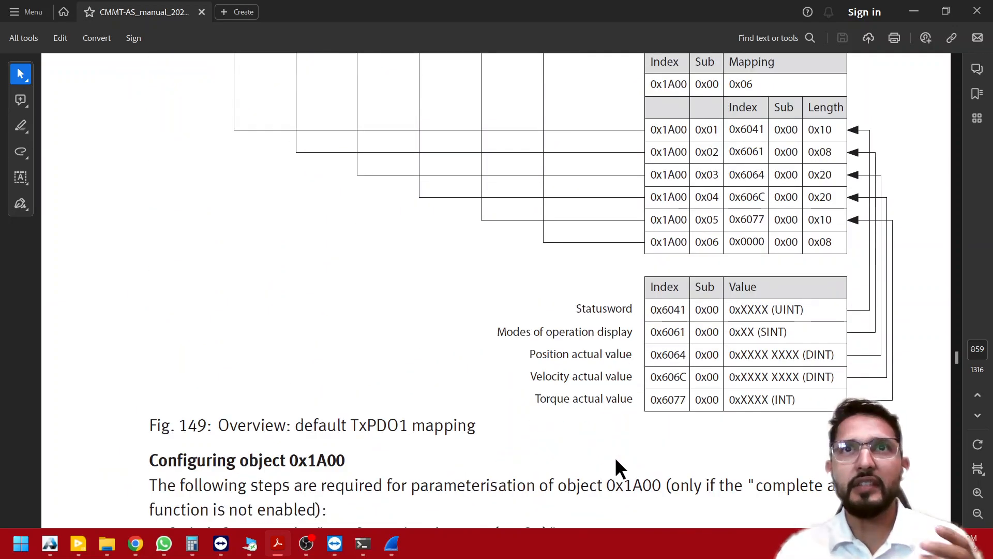
scroll(615, 457, up, 6)
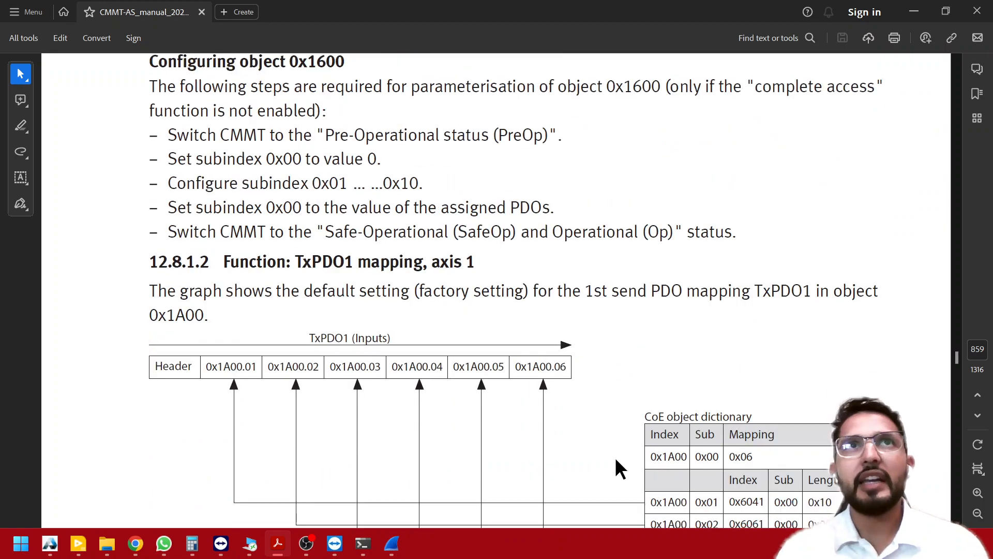
scroll(396, 237, down, 5)
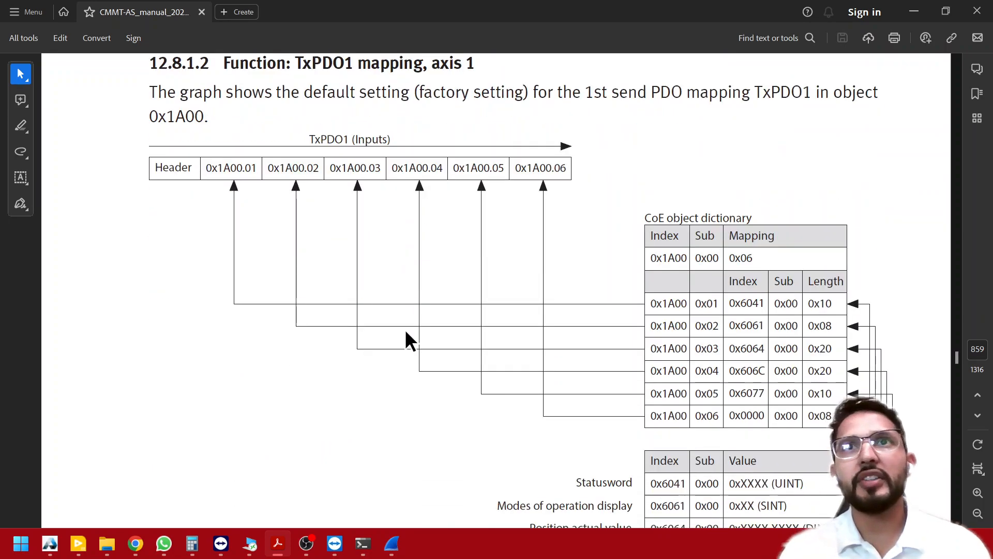
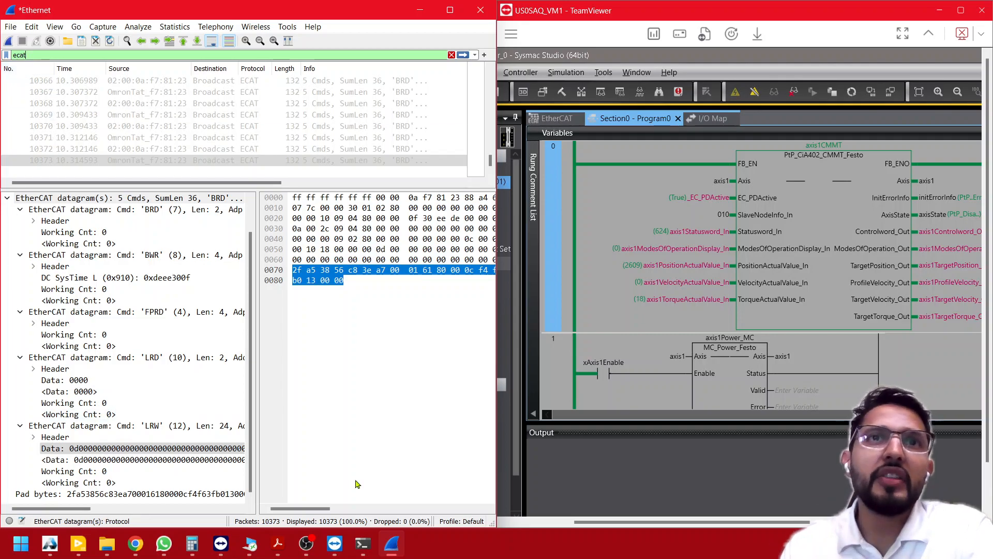
- Switch to the command prompt in C:\Program Files\Wireshark and recall the command tshark -i 6 -c 2 -T fields -e ecat.data
mouse_move(371, 542)
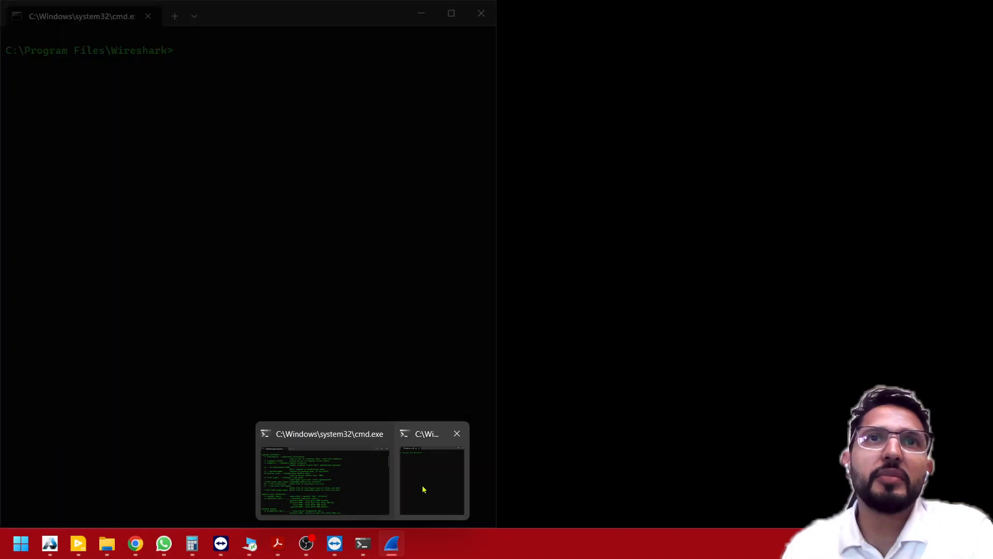
click(423, 489)
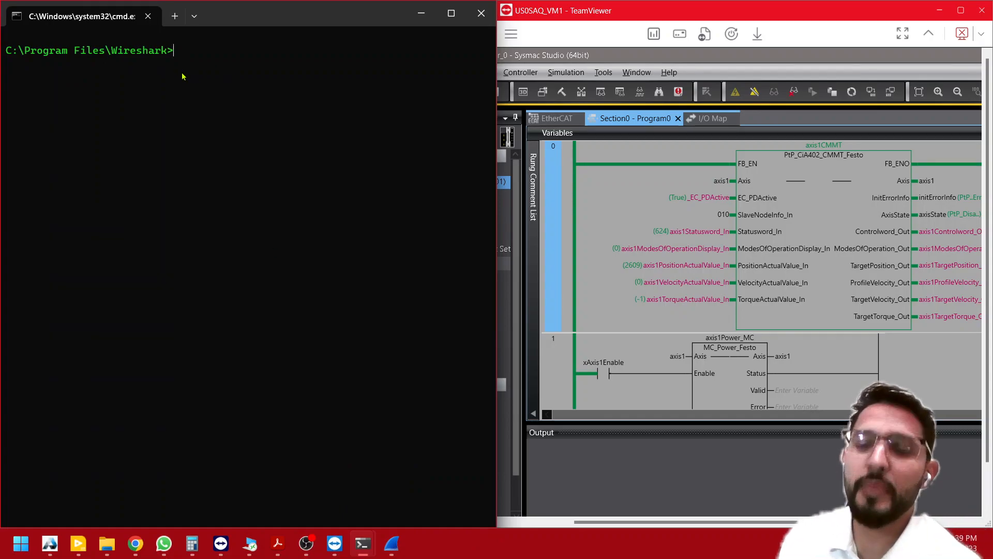
key(Up)
key(Escape)
key(Up)
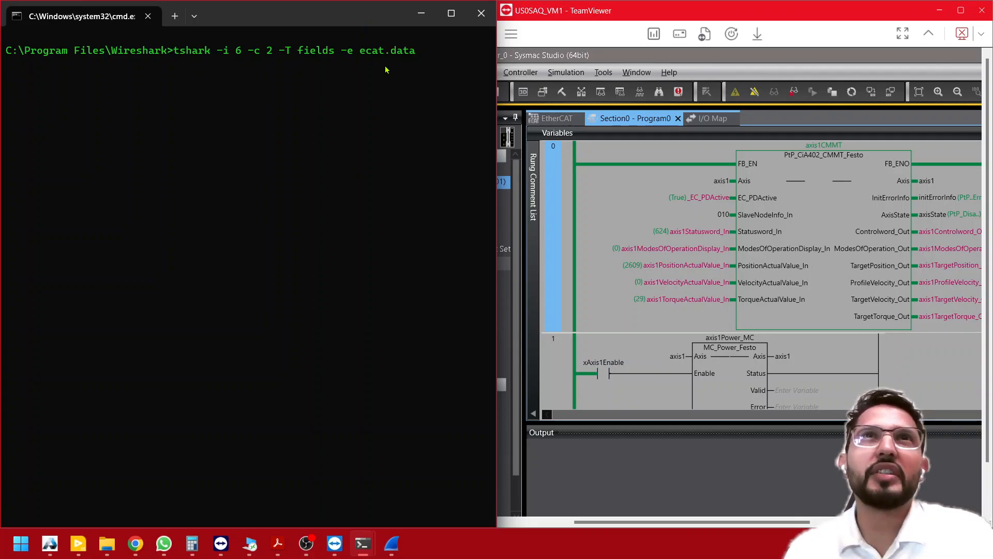
- Copy the field name of the LRW datagram's Data entry in Wireshark, paste it into a Notepad note to check it, and discard the note
click(391, 543)
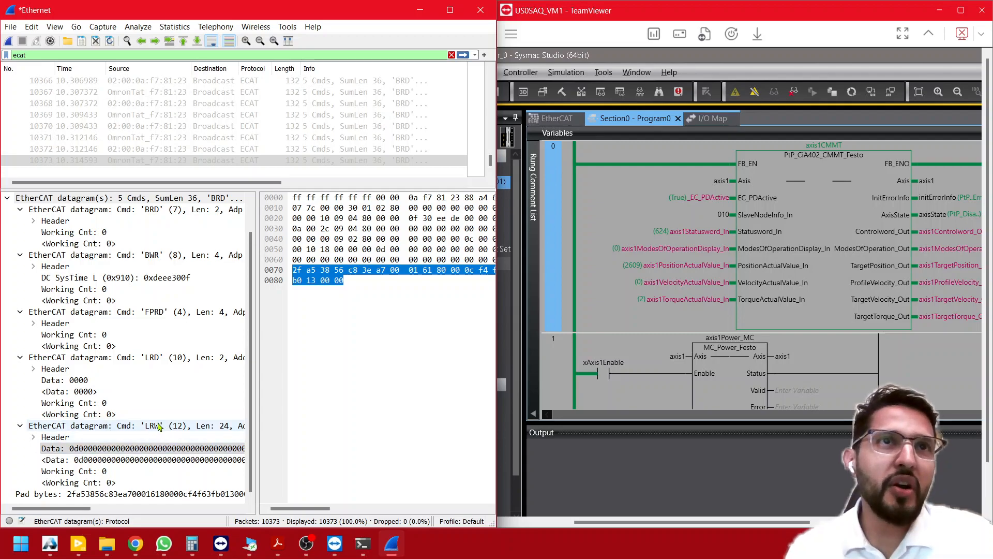
right_click(87, 455)
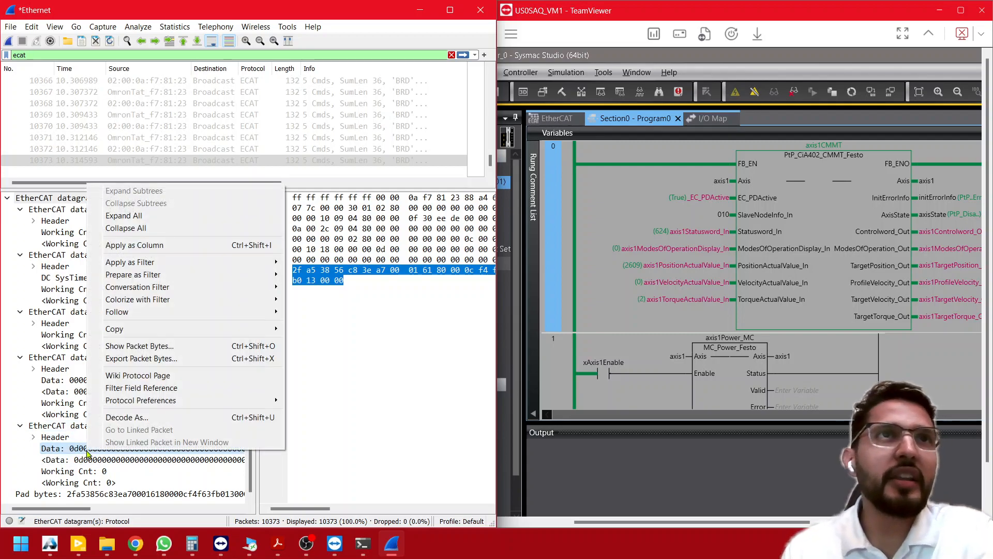
mouse_move(254, 333)
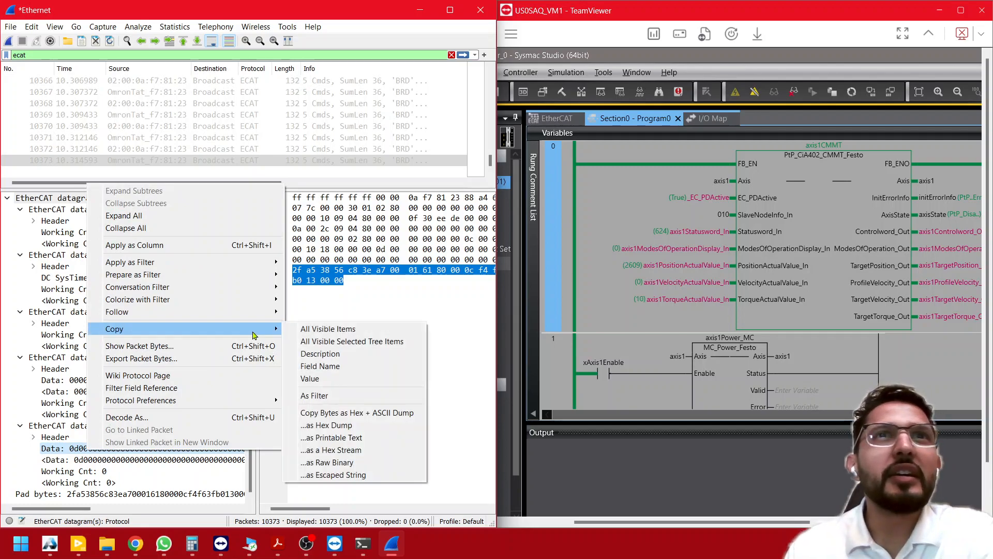
click(357, 369)
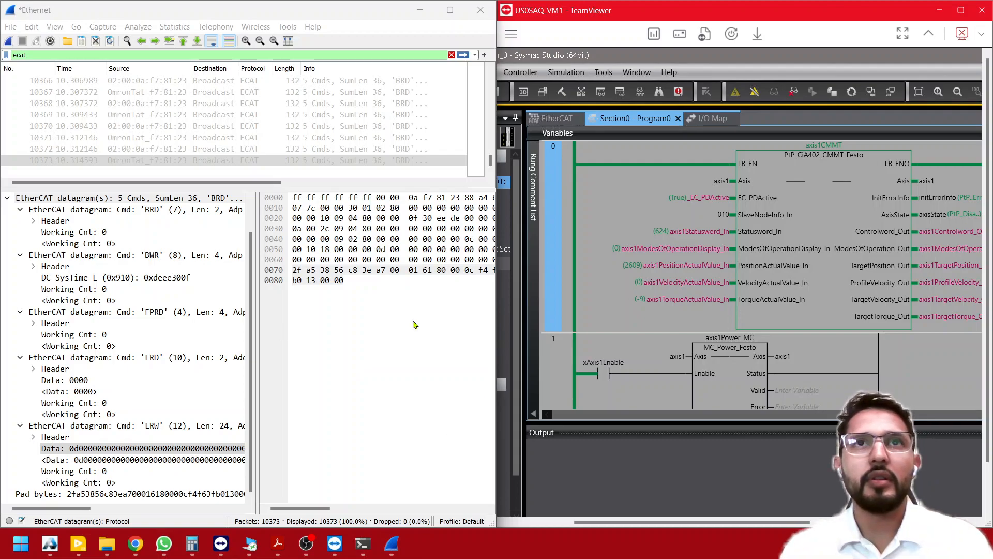
click(362, 543)
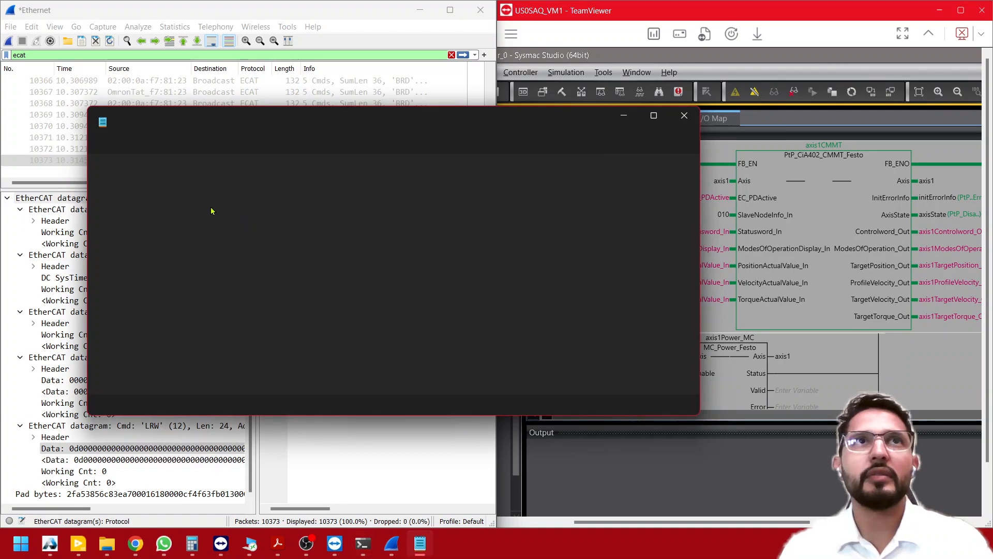
text(ecat.data)
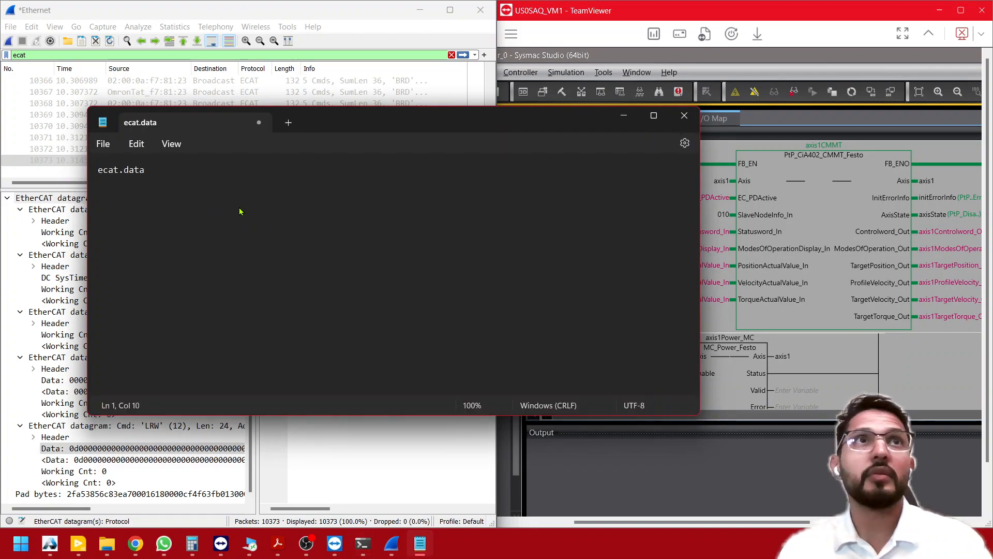
click(685, 115)
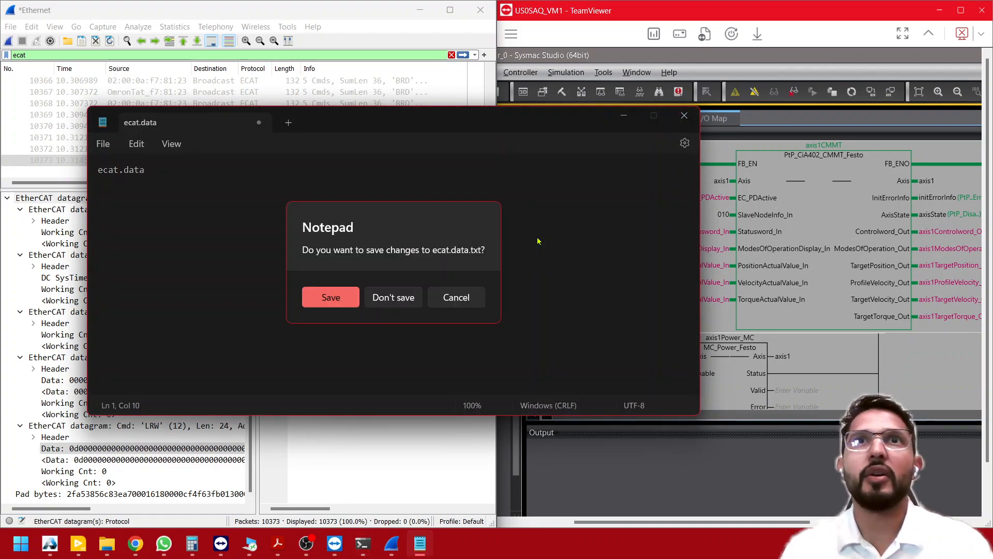
click(395, 295)
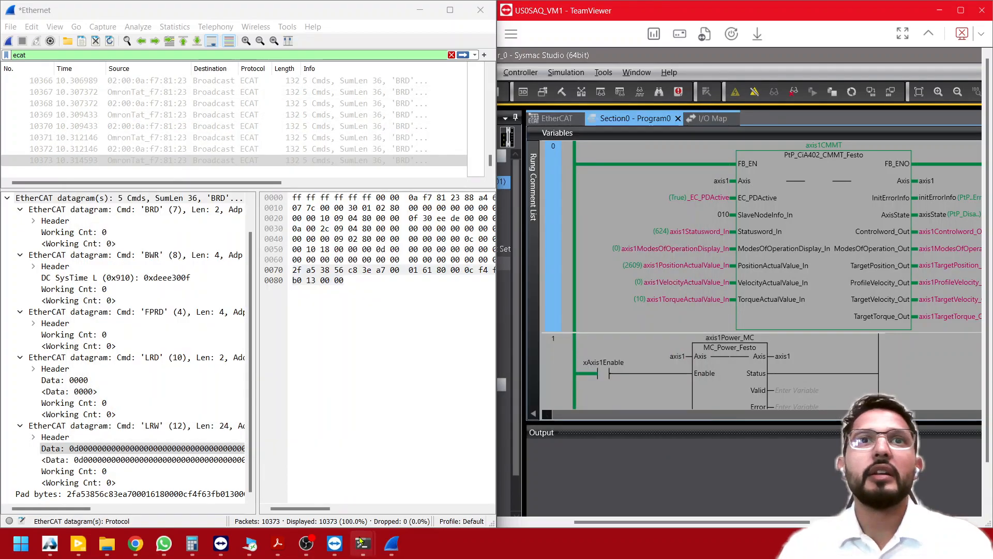
- Return to the Wireshark command prompt and run tshark -i 6 -c 2 -T fields -e ecat.data to capture two packets
mouse_move(362, 543)
click(398, 492)
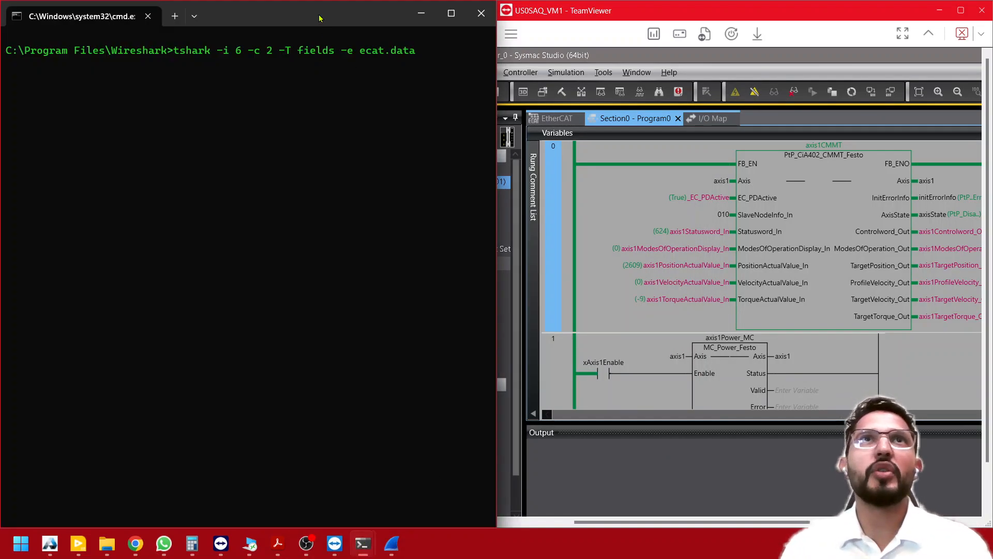
key(Return)
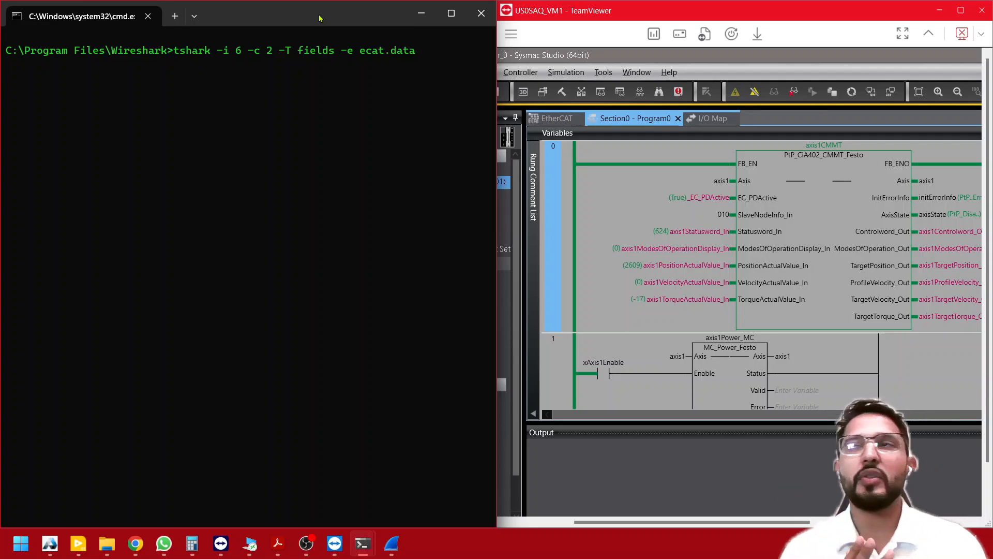
key(Return)
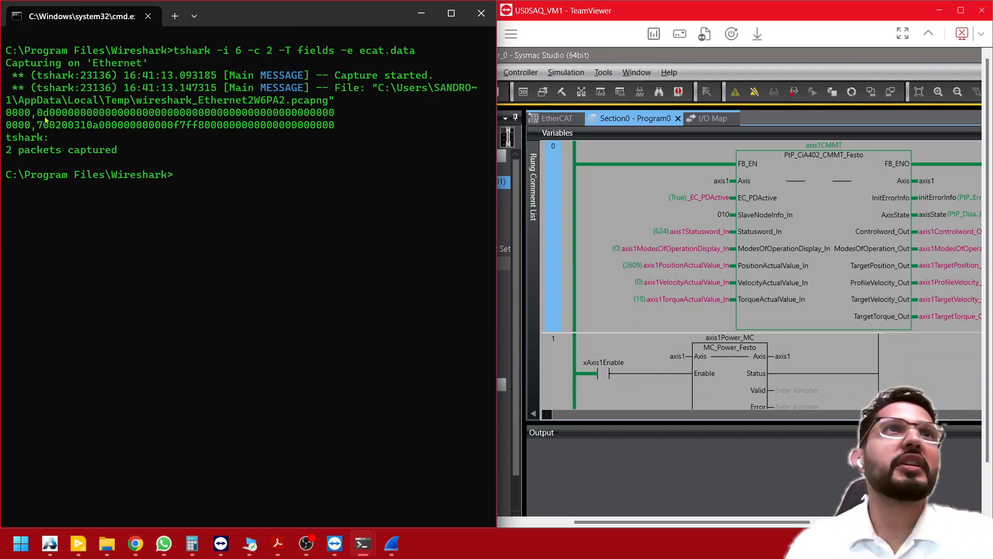
- Highlight the process data of the first captured packet and that of the second in the tshark output, and clear the selection
drag(39, 114, 334, 113)
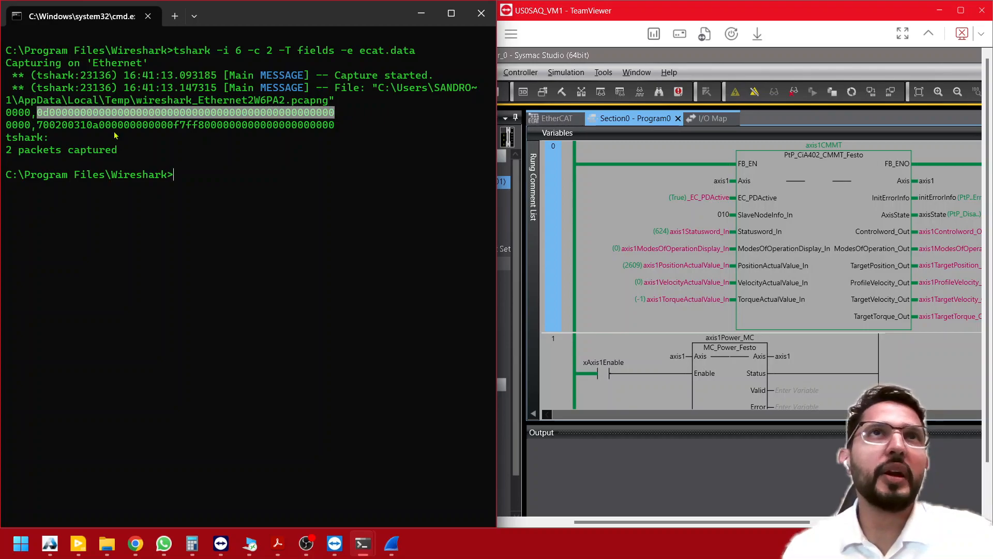
drag(38, 126, 338, 130)
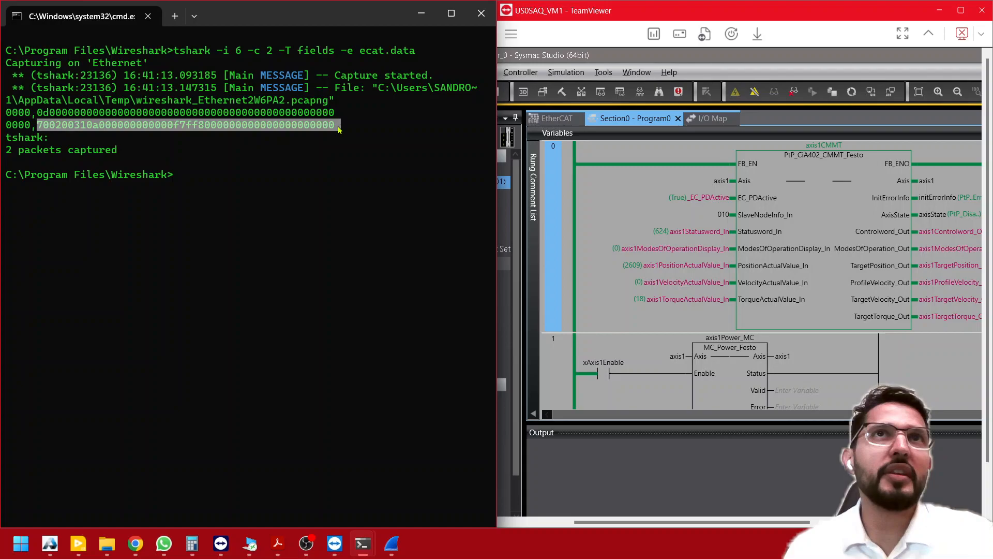
click(285, 197)
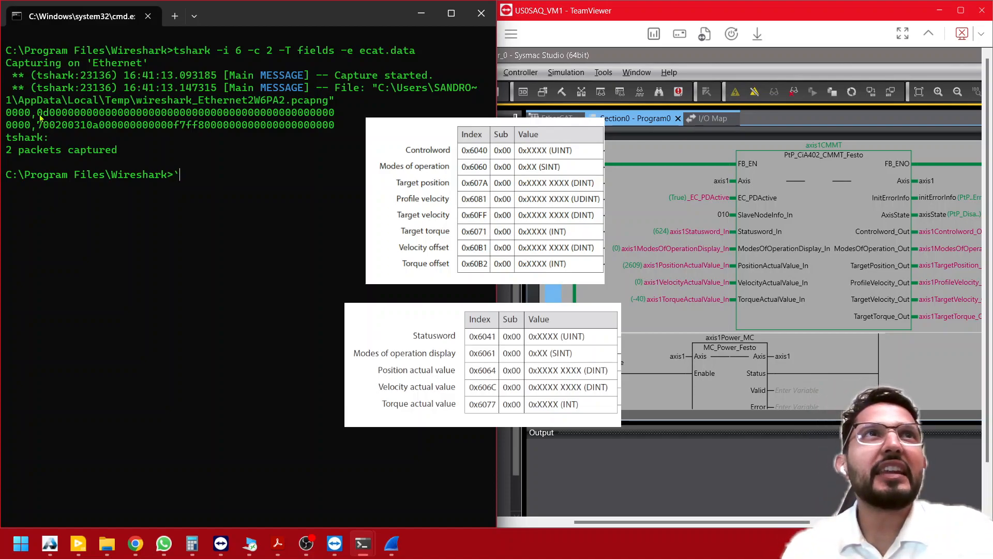
- Mark the Controlword bytes 0d00 in the first packet and convert hex D to decimal in the Programmer calculator
drag(39, 116, 59, 118)
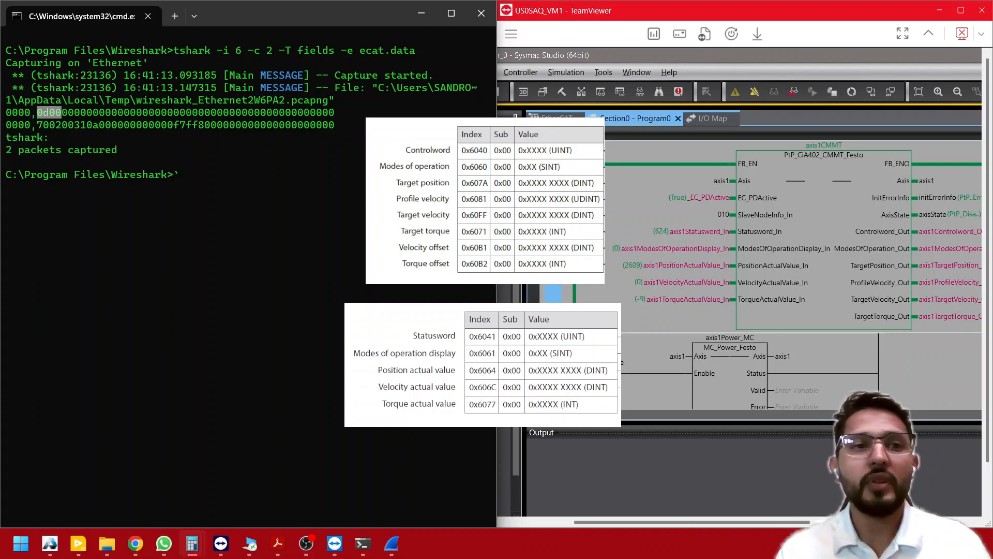
mouse_move(667, 558)
mouse_down()
mouse_move(659, 334)
mouse_move(427, 84)
mouse_move(399, 171)
mouse_move(322, 179)
mouse_move(230, 168)
mouse_move(581, 203)
mouse_move(658, 172)
mouse_move(747, 158)
mouse_move(760, 144)
mouse_up()
click(691, 253)
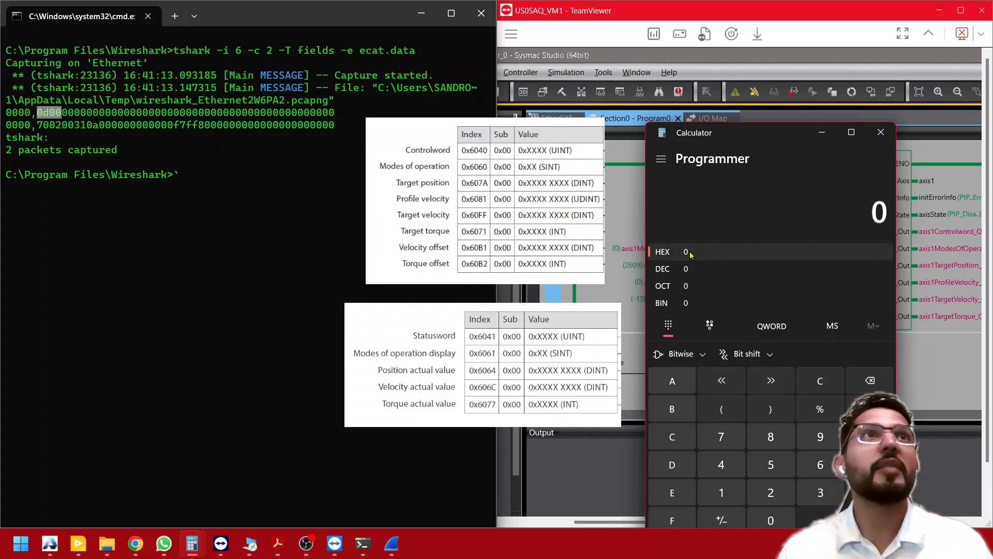
text(d)
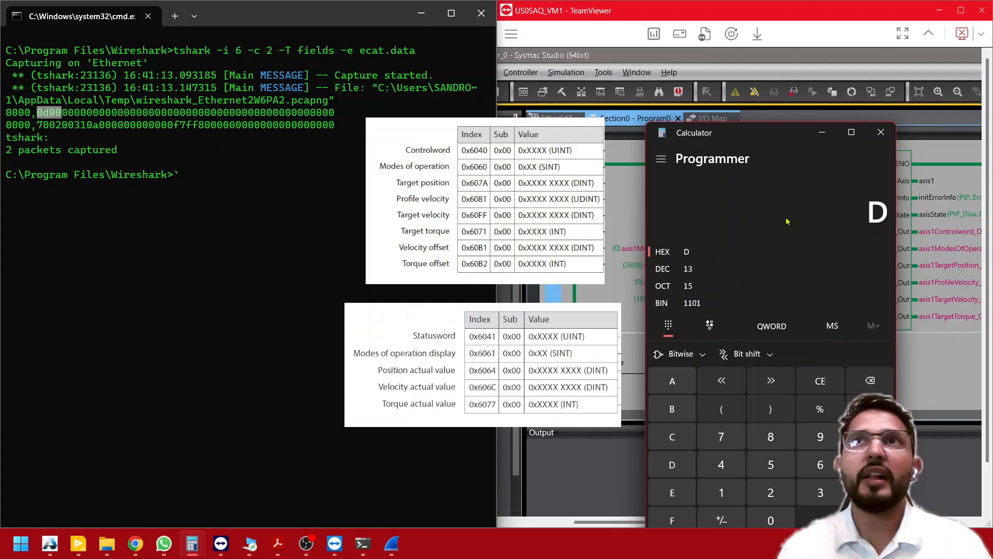
click(822, 134)
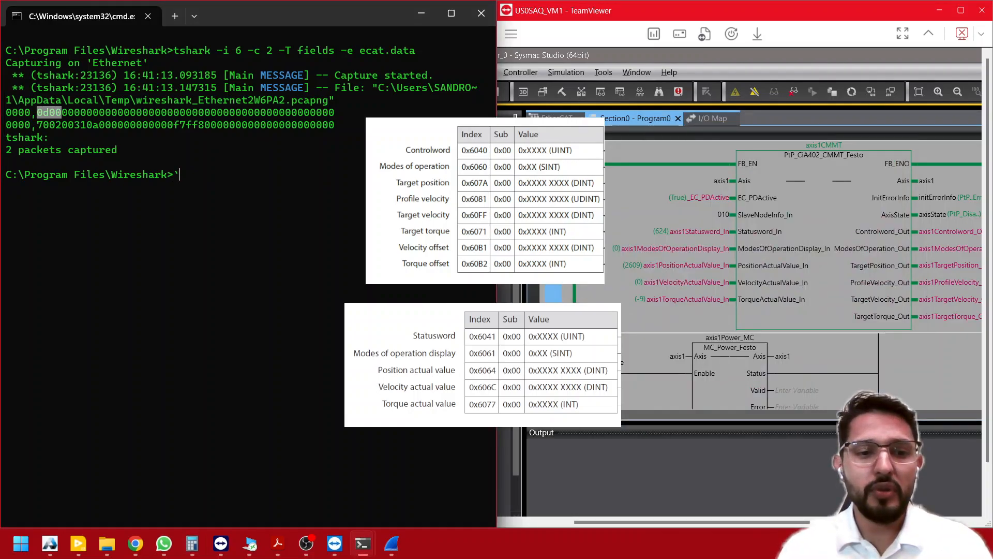
- Bring the function block outputs into view in Sysmac Studio and select axis1Controlword_Out to compare its value with the captured Controlword
key(alt+Tab)
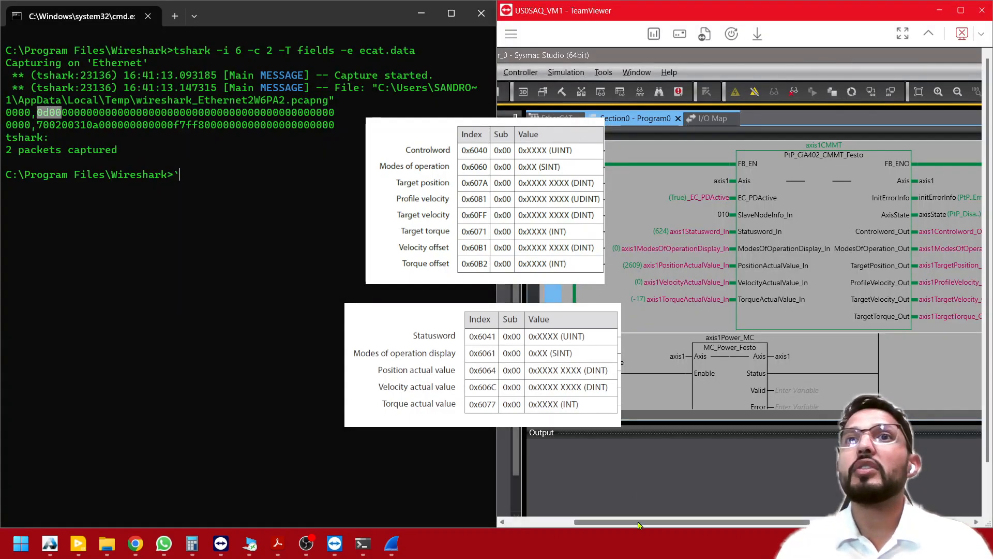
drag(640, 524, 672, 525)
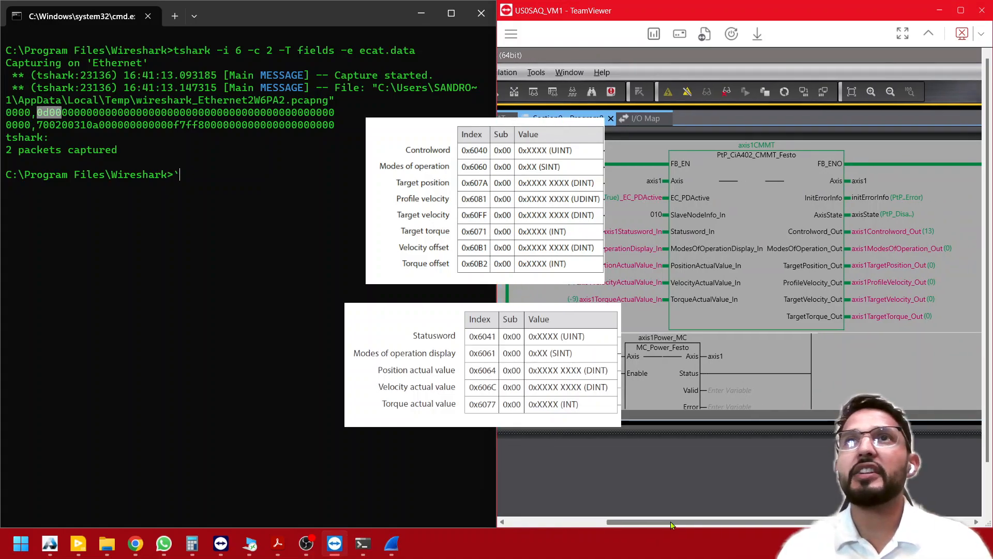
click(900, 234)
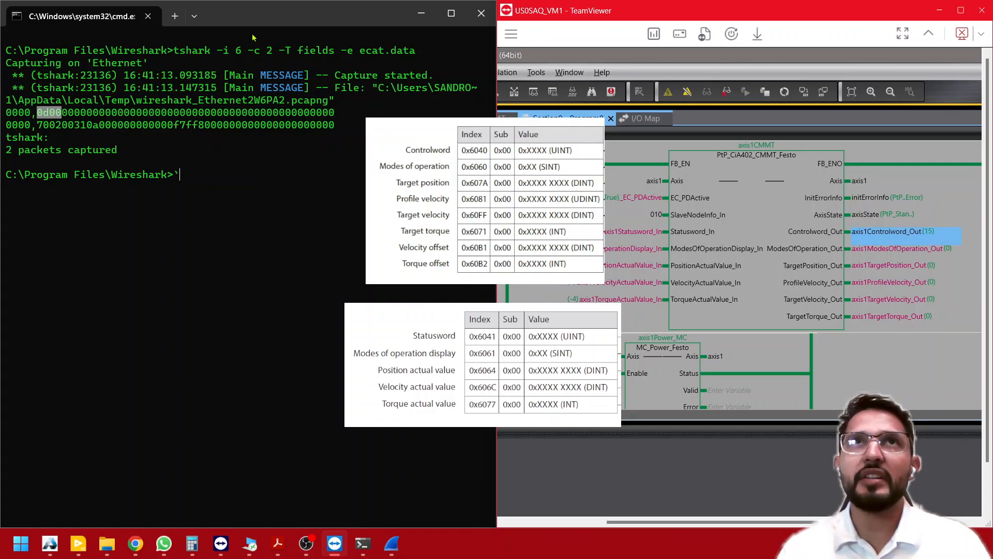
- Clear the stray character at the command prompt and rerun tshark -i 6 -c 2 -T fields -e ecat.data
click(271, 16)
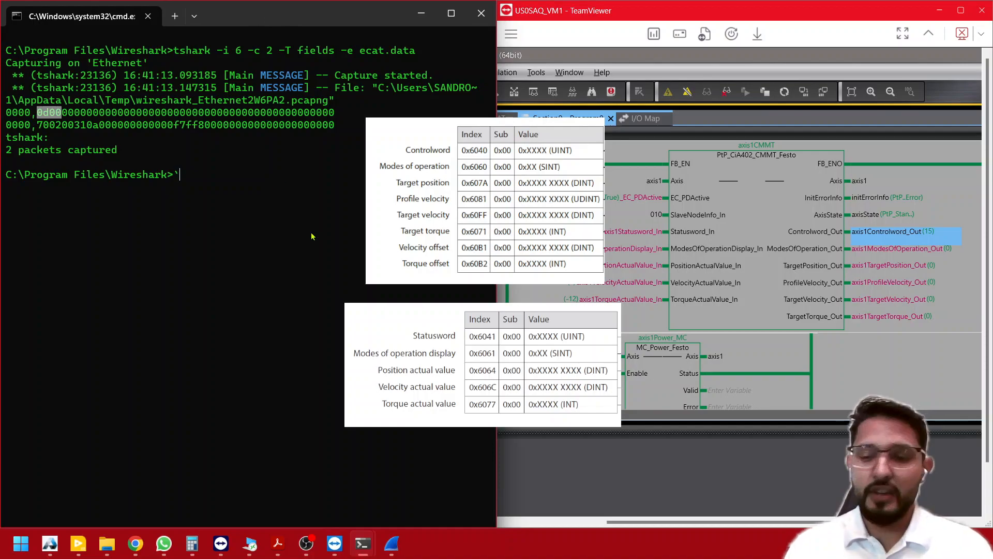
key(BackSpace)
key(Up)
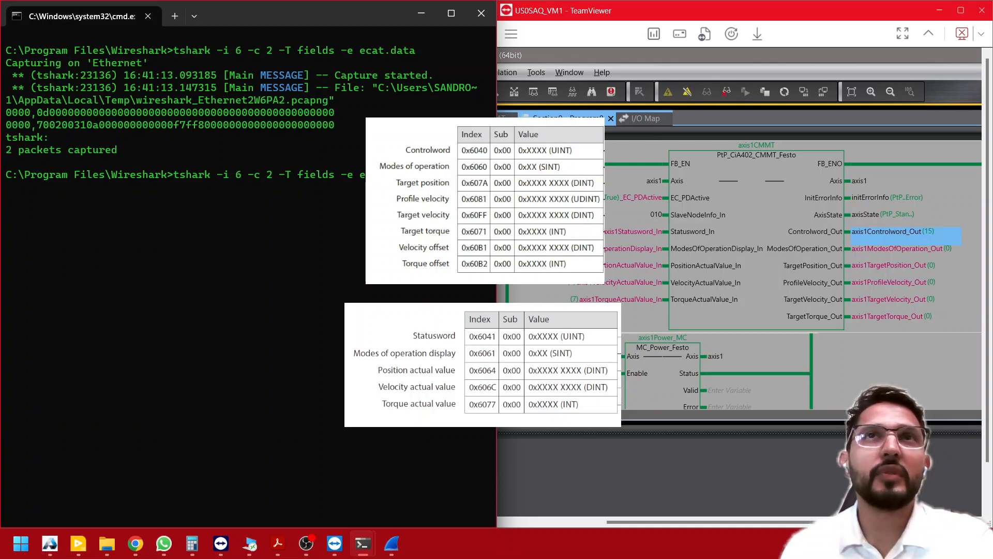
key(Return)
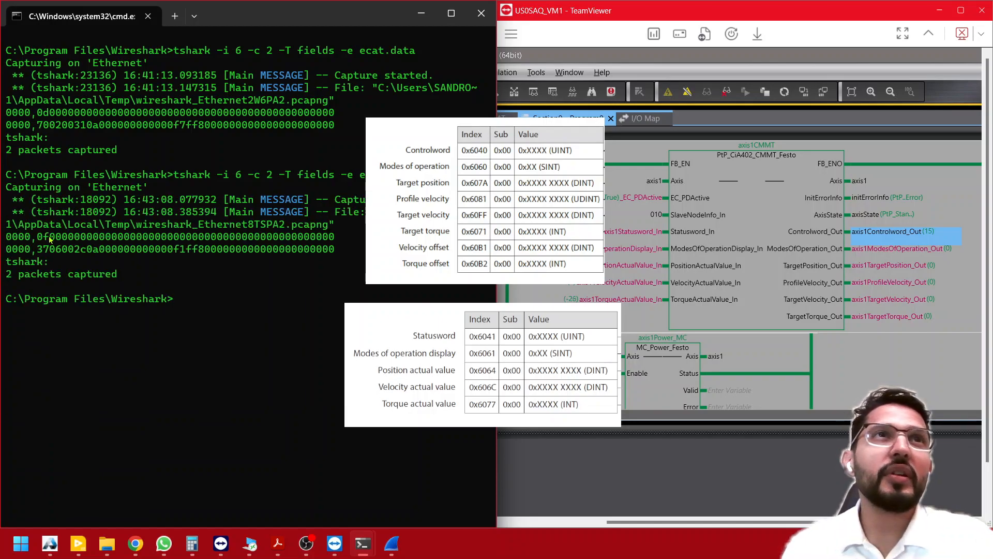
- Mark the Controlword bytes 0f00 in the new capture and convert hex F to decimal in the calculator
drag(38, 239, 59, 242)
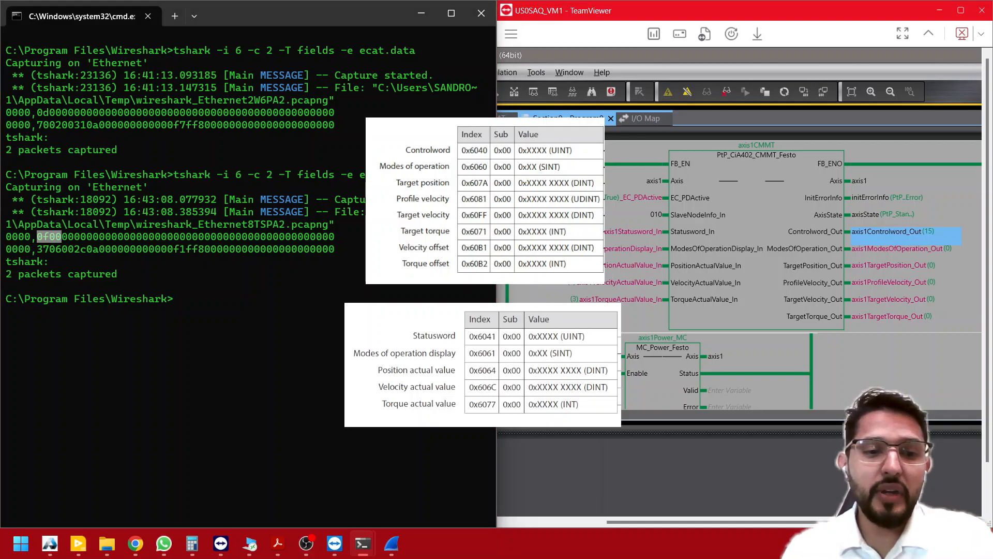
click(192, 543)
key(Escape)
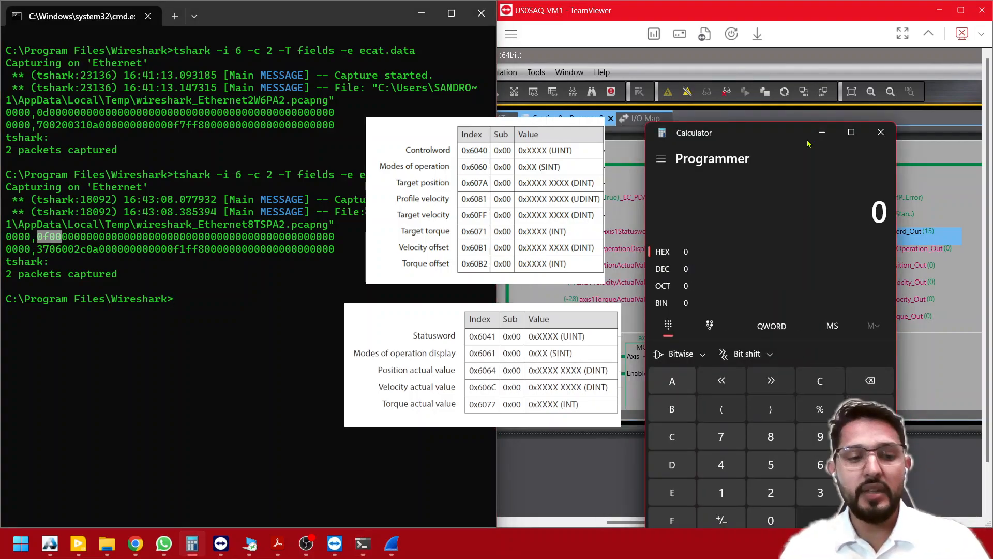
key(f)
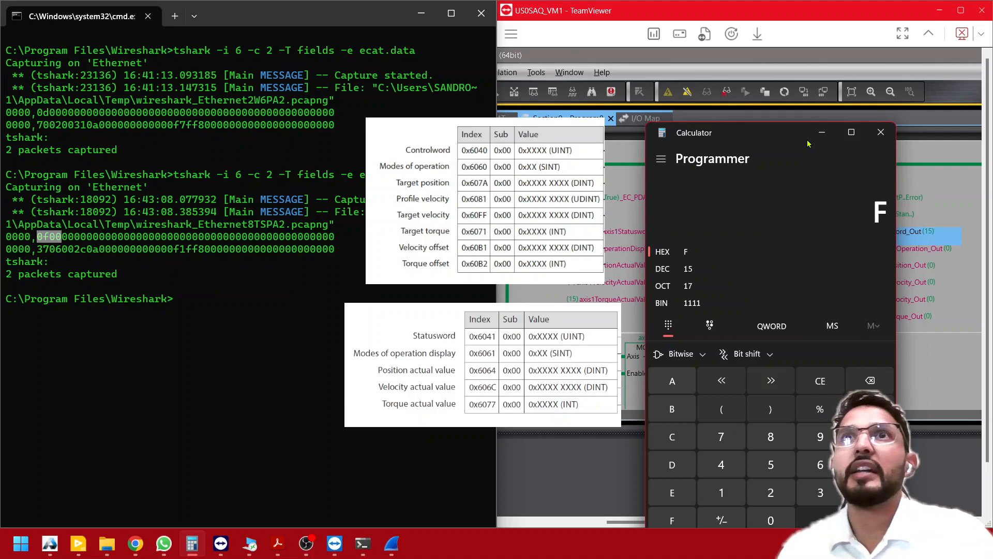
click(698, 269)
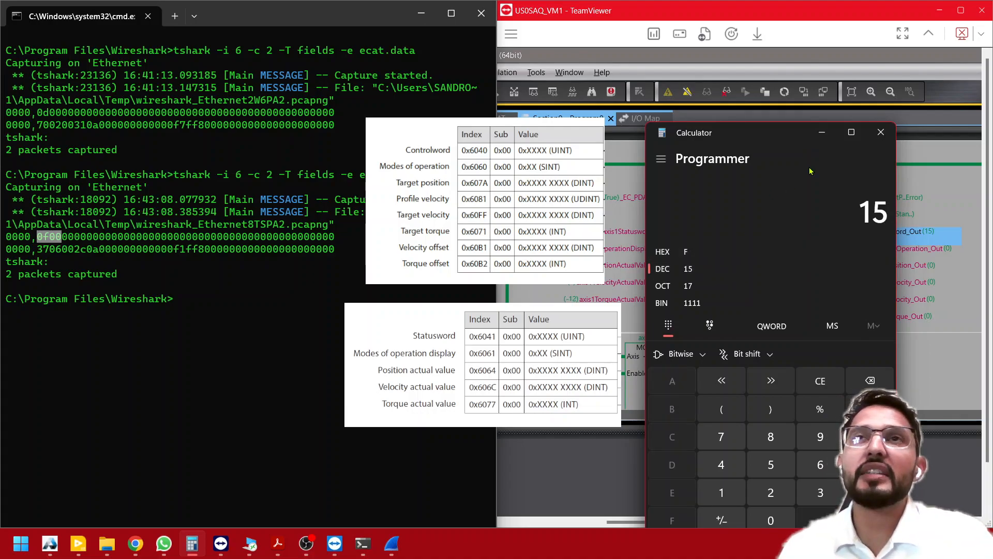
click(814, 132)
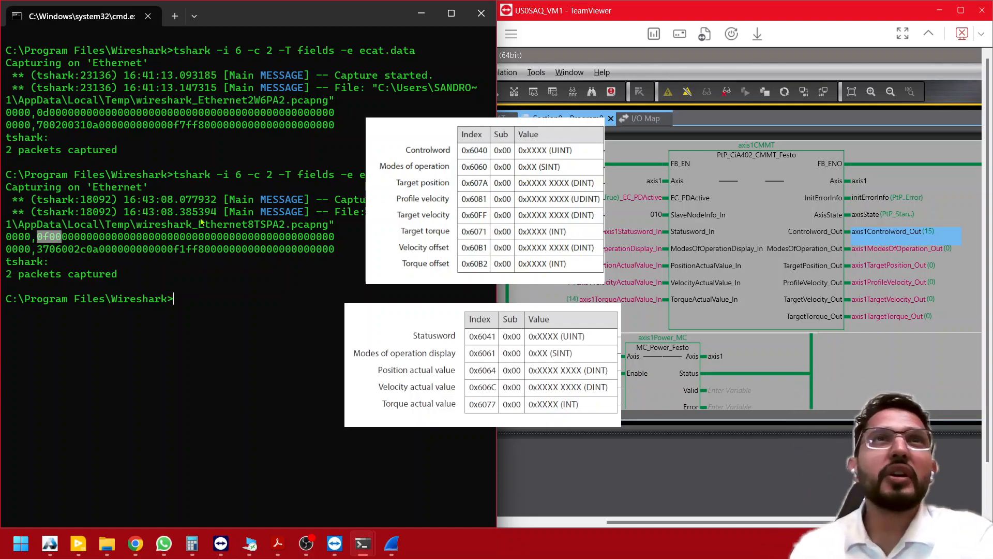
- Select axis1Statusword_In in Sysmac Studio and convert its decimal value 1591 to hex in the Programmer calculator
click(50, 251)
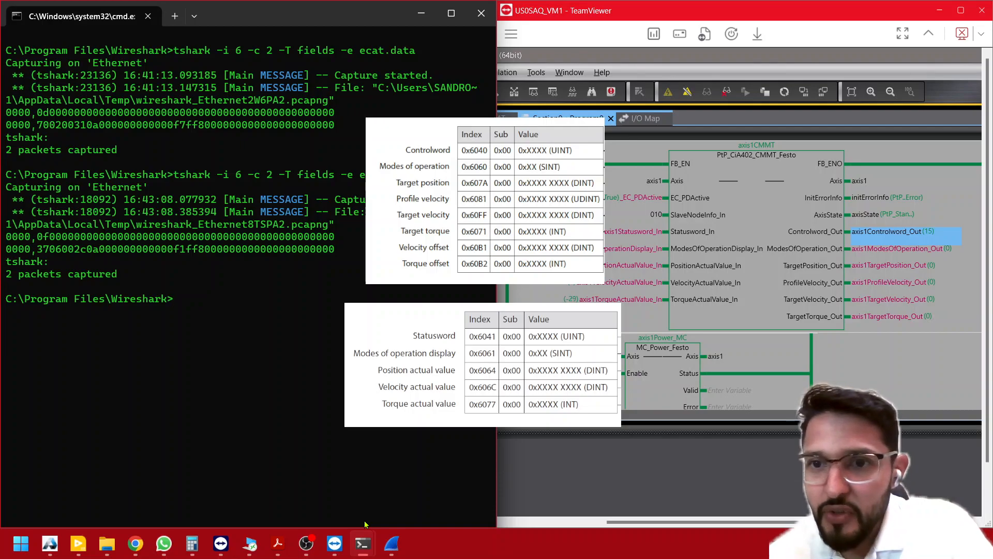
click(692, 241)
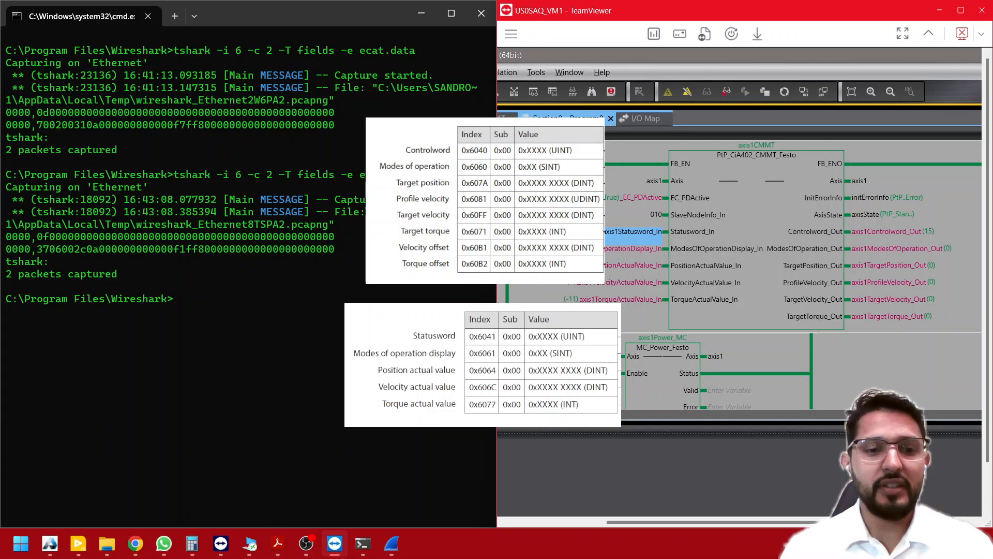
key(alt+Tab)
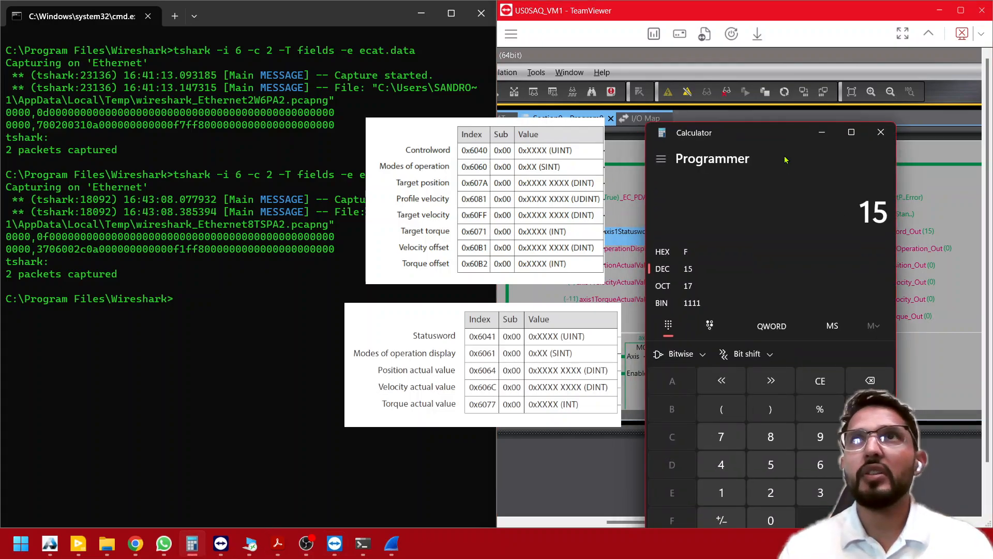
key(Escape)
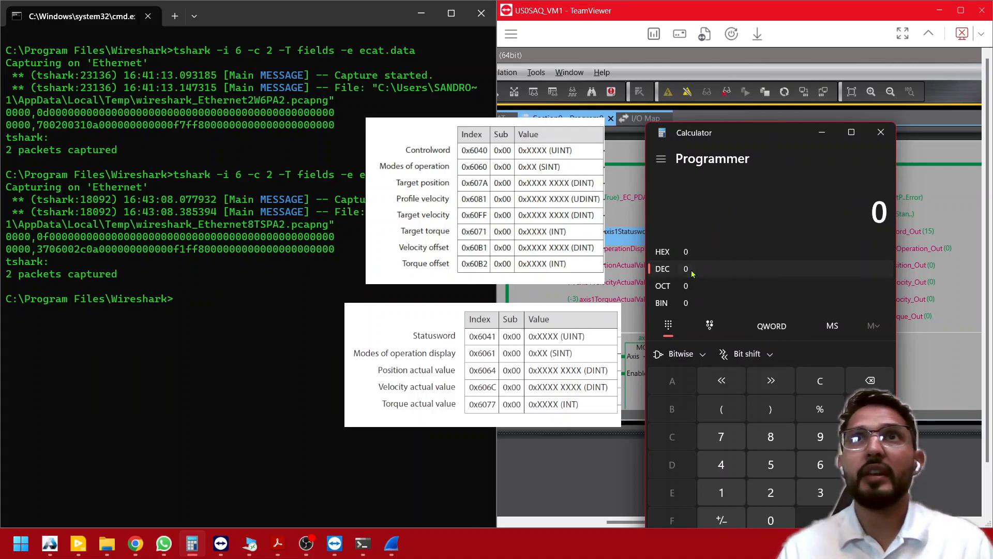
text(1)
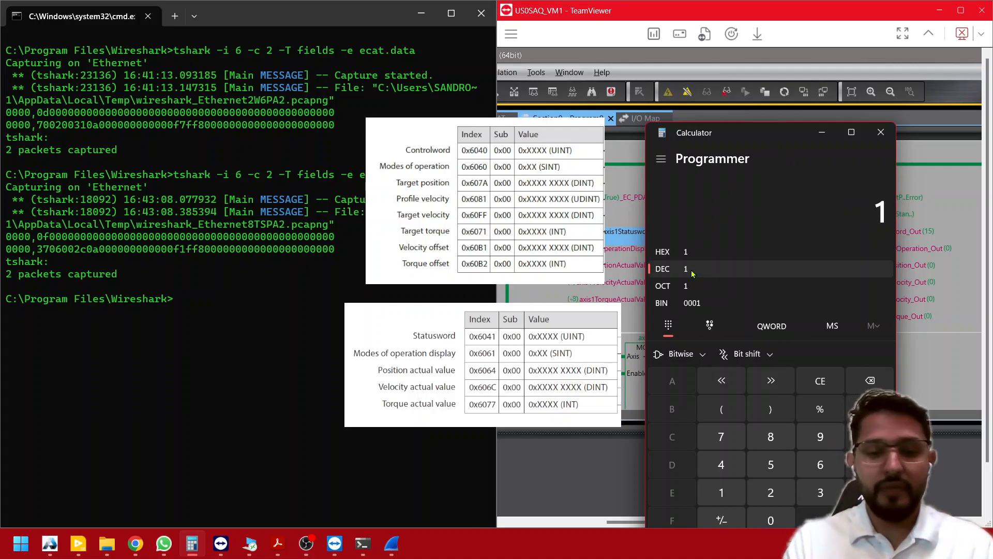
text(,591)
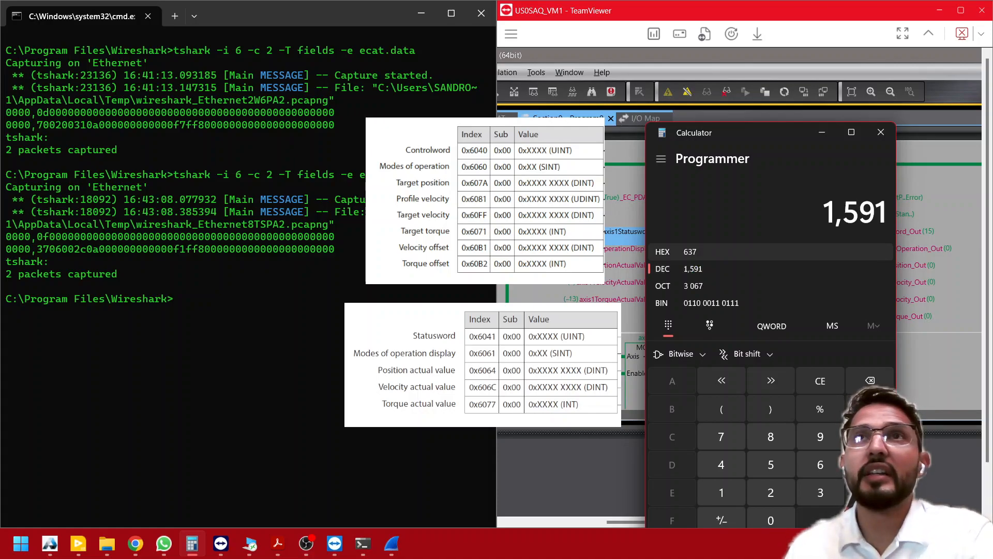
- Mark the Statusword bytes 3706 in the second packet and bring the values of the function block inputs into view in Sysmac Studio
click(60, 251)
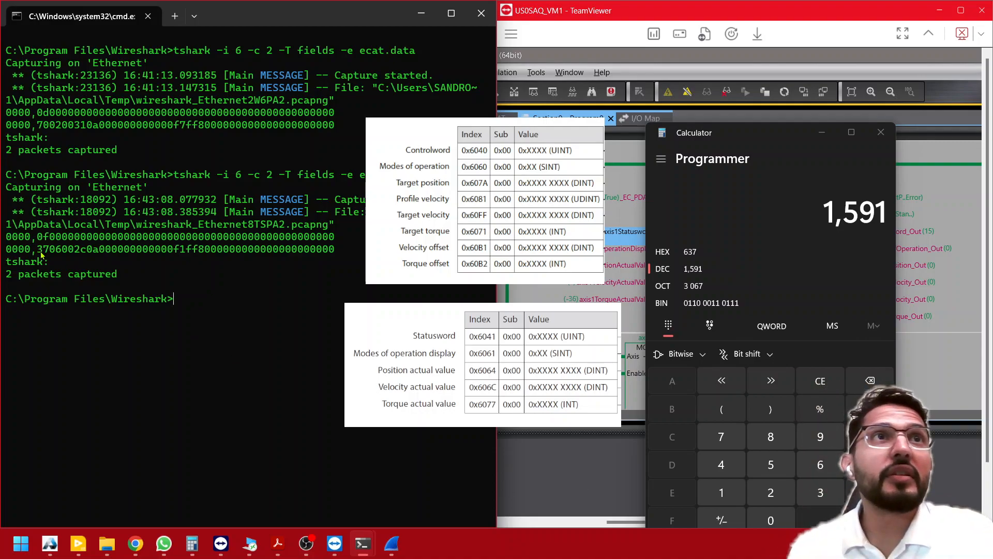
drag(37, 251, 60, 254)
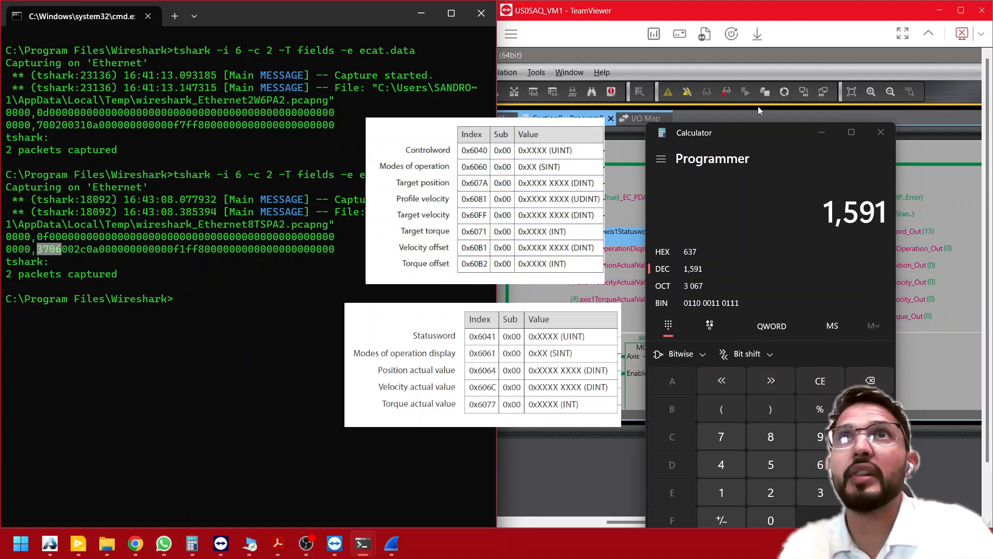
click(584, 248)
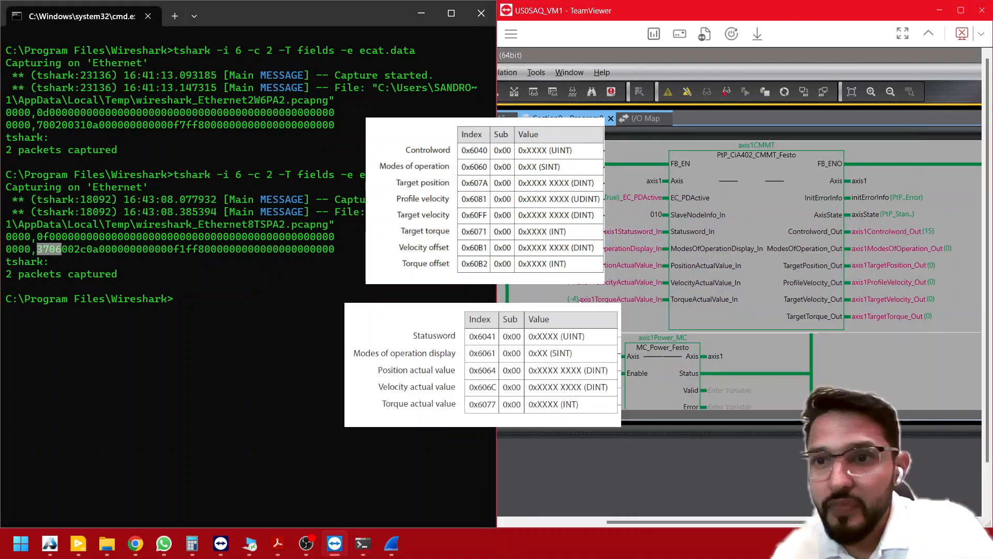
click(613, 266)
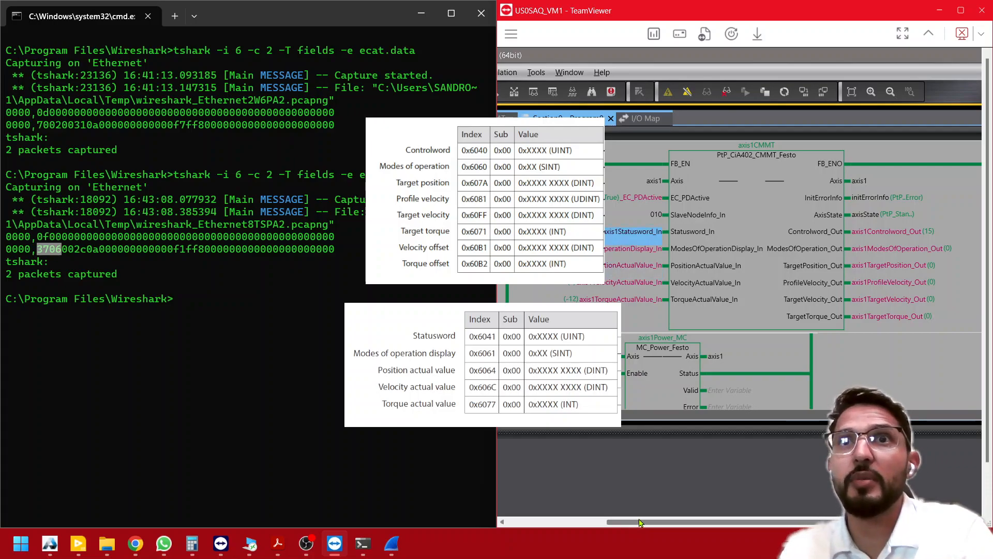
drag(639, 522, 625, 522)
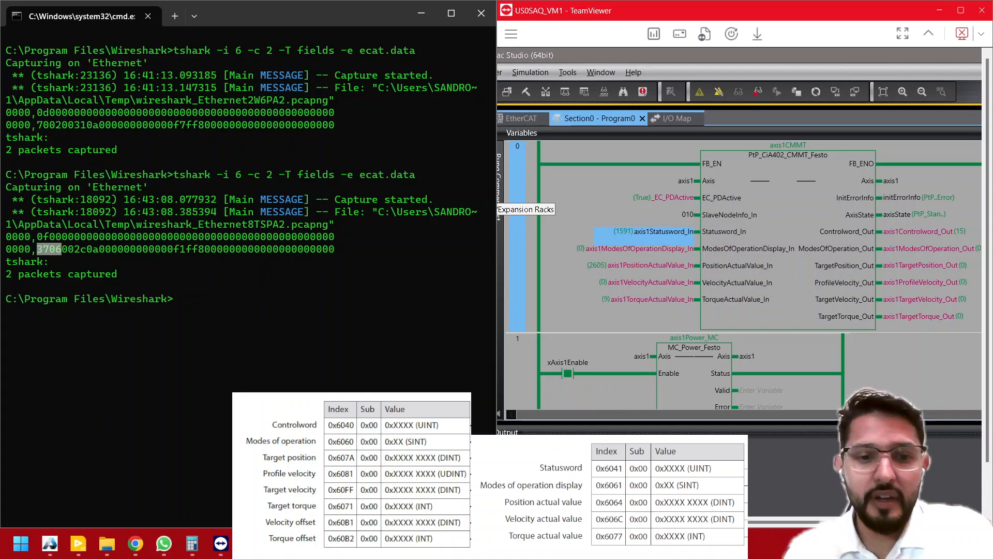
- Convert the axis1PositionActualValue_In decimal value 2605 to hex in the Programmer calculator
key(alt+Tab)
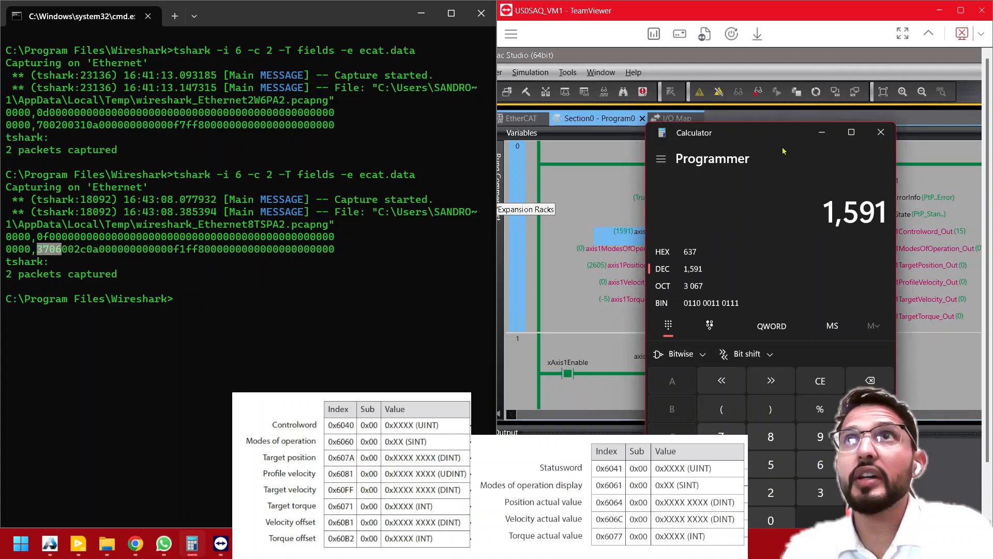
key(Escape)
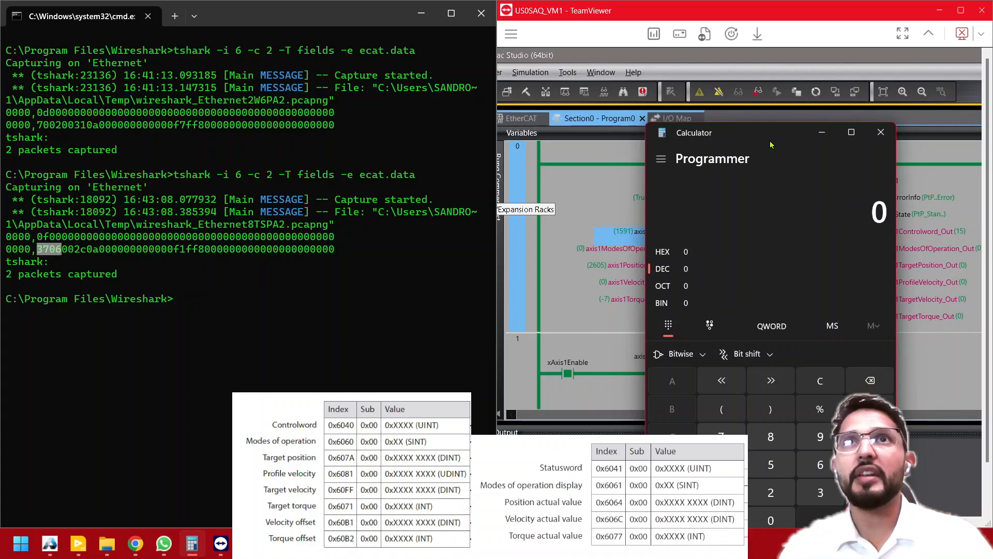
text(2,605)
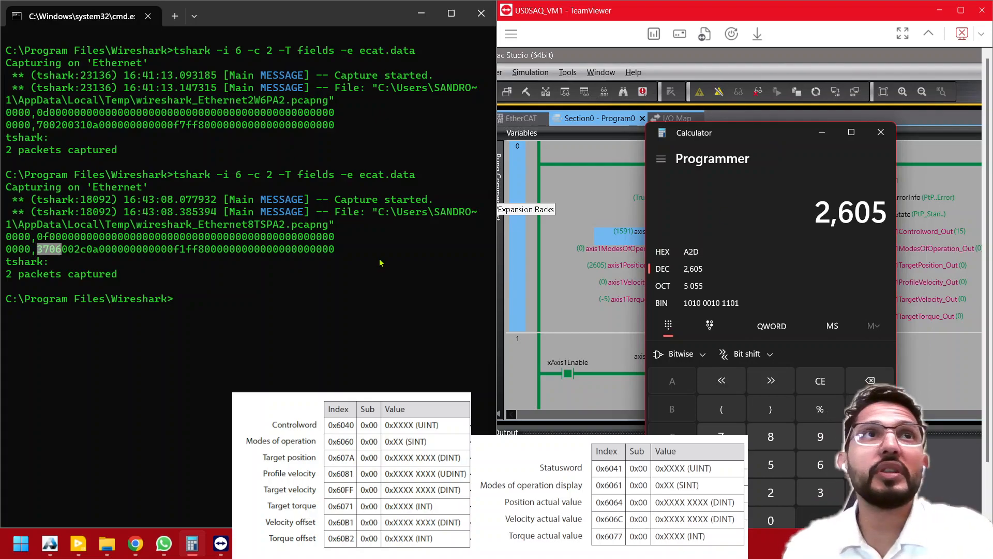
click(822, 133)
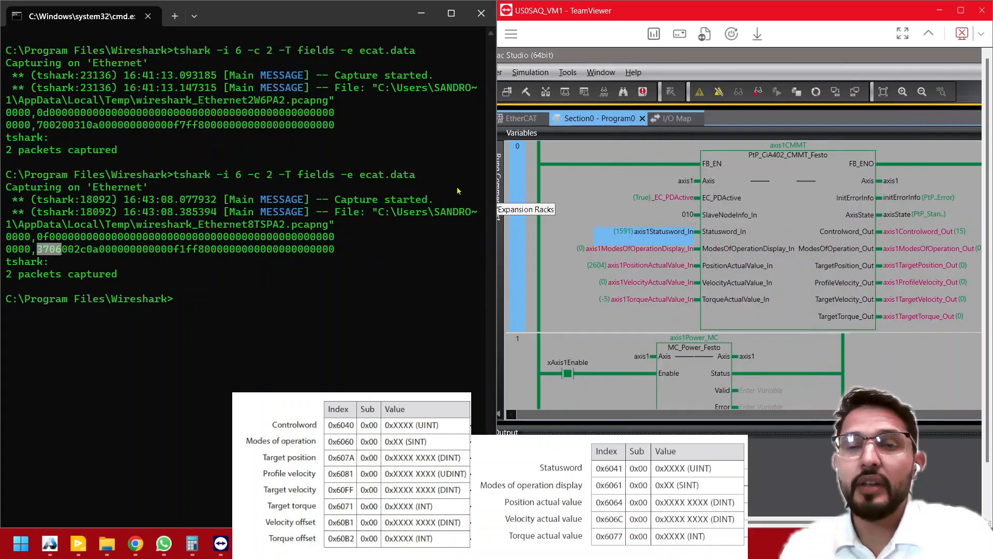
click(199, 543)
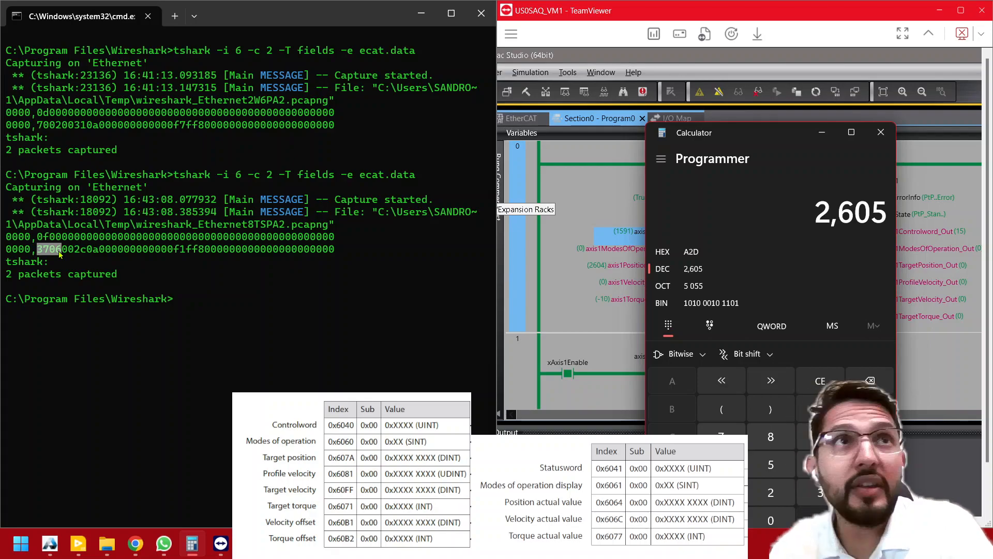
- Mark the position bytes 2c0a in the second packet and convert hex A2C to decimal in the calculator
click(62, 254)
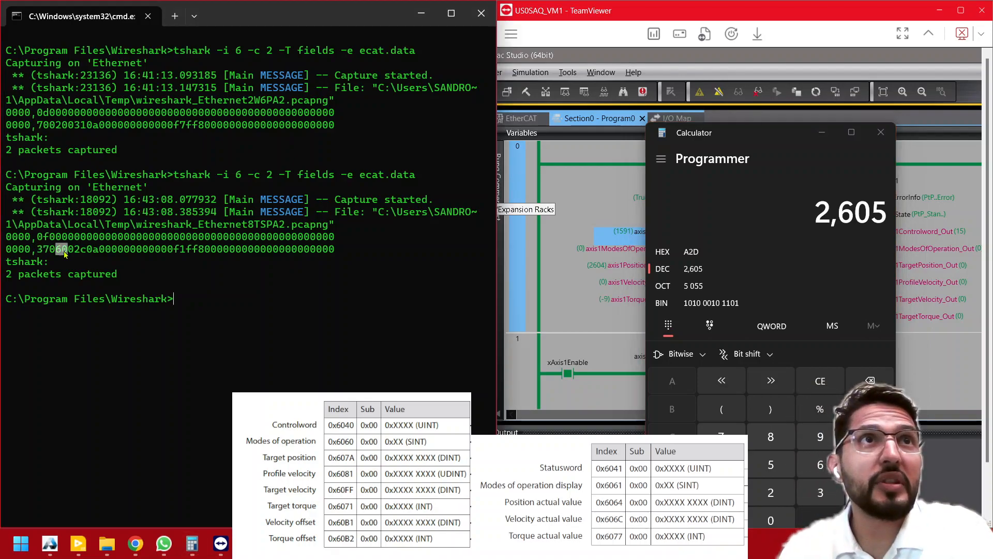
drag(65, 253, 96, 254)
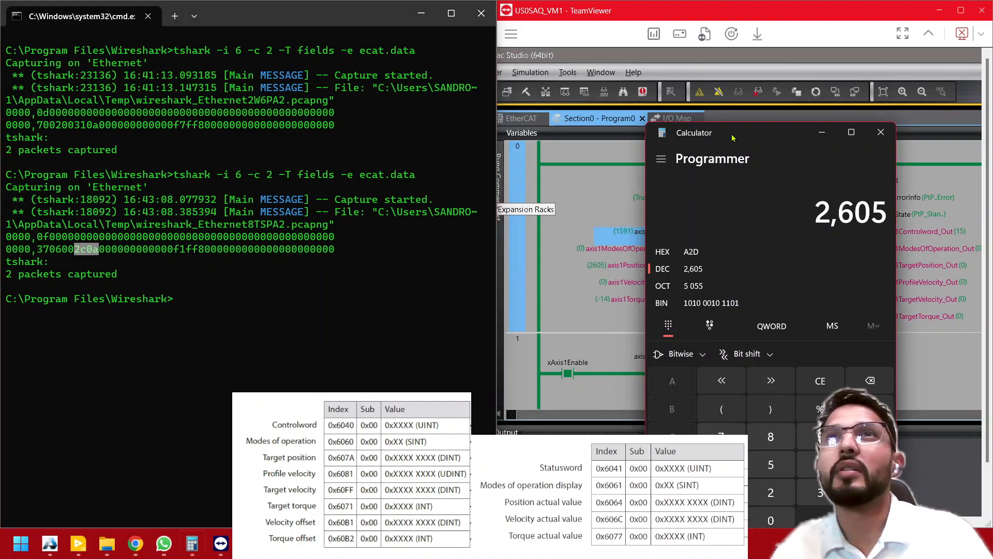
click(693, 252)
key(Escape)
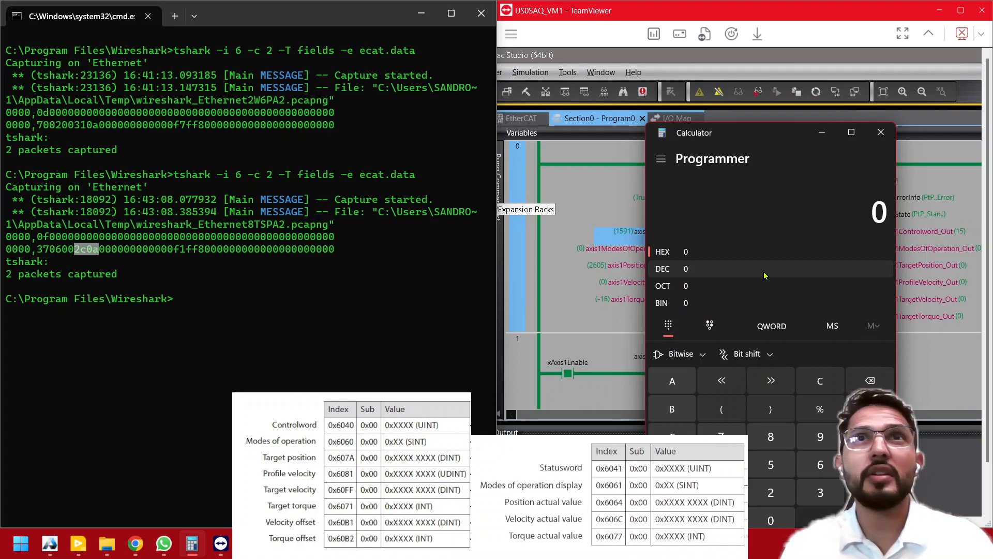
text(a)
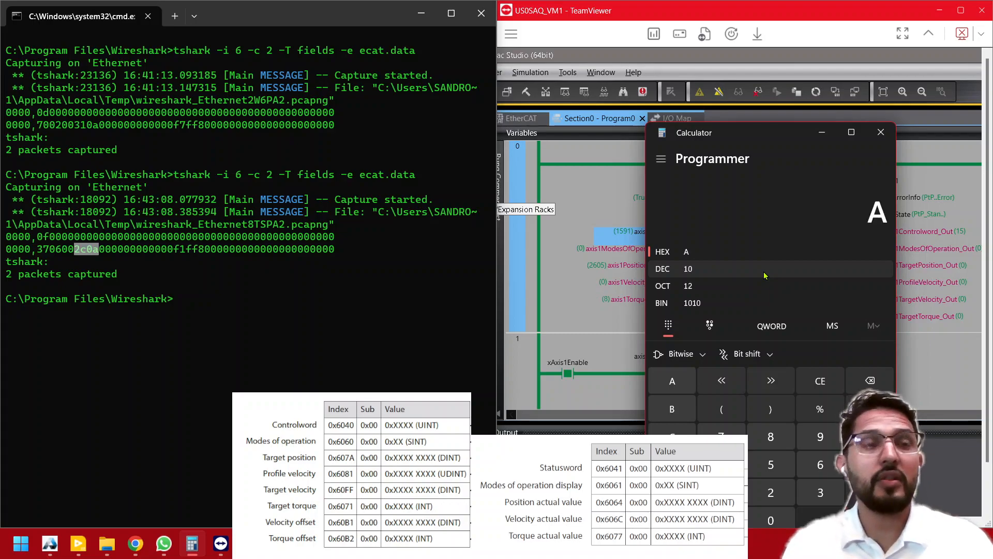
text(2c)
click(738, 276)
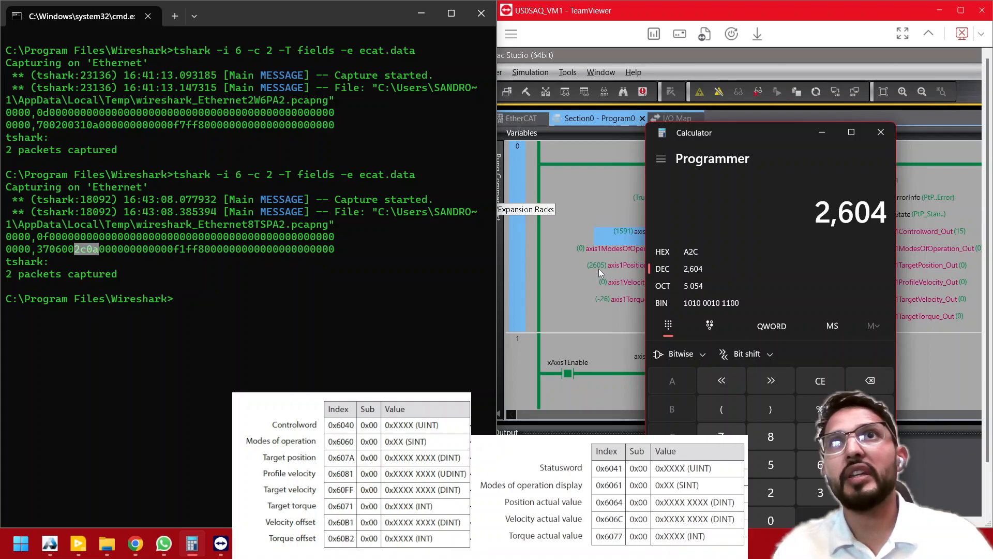
- Rerun tshark -i 6 -c 2 -T fields -e ecat.data at the command prompt to capture two fresh packets
click(275, 17)
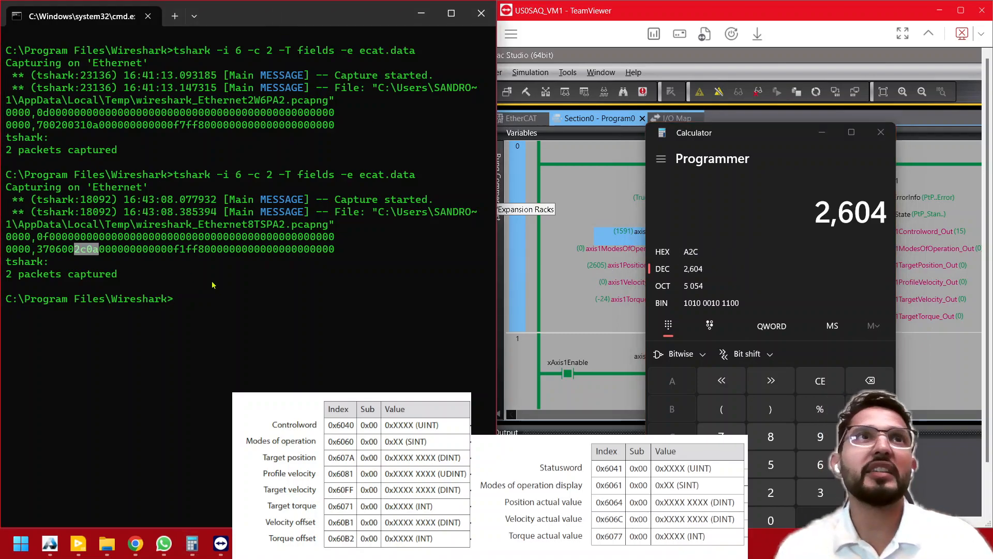
key(Up)
key(Return)
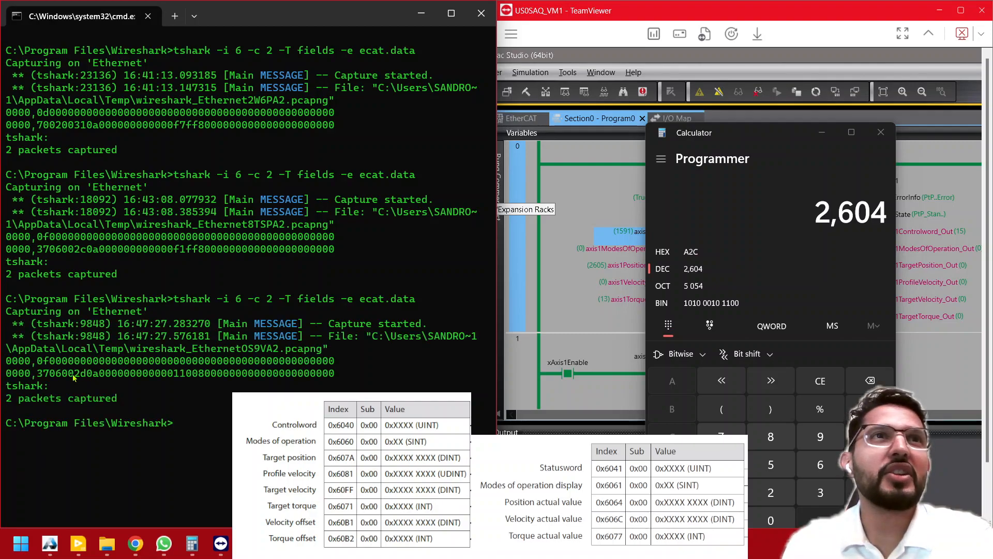
- Mark the position bytes 2d0a in the new capture and convert decimal 2605 to hex for comparison
drag(68, 377, 96, 378)
click(77, 378)
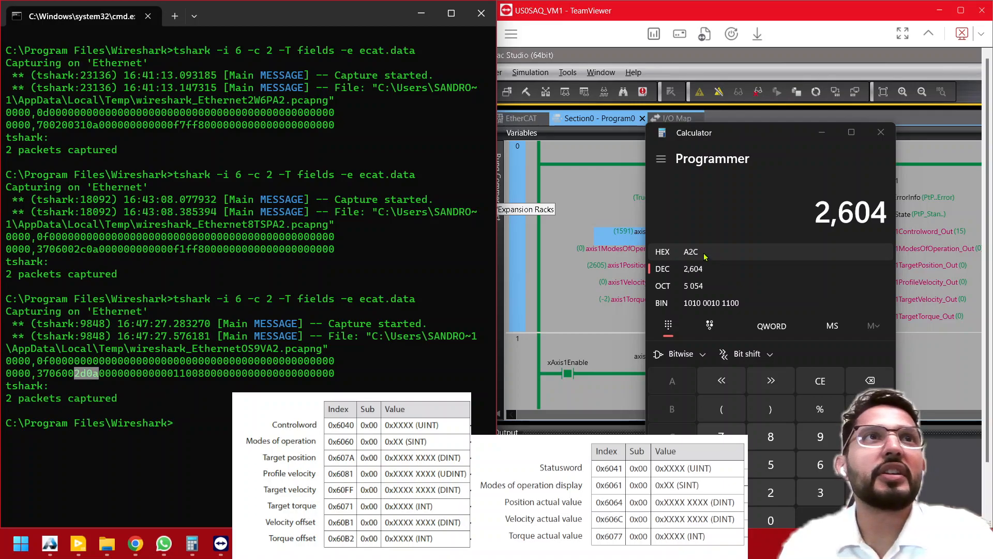
click(845, 209)
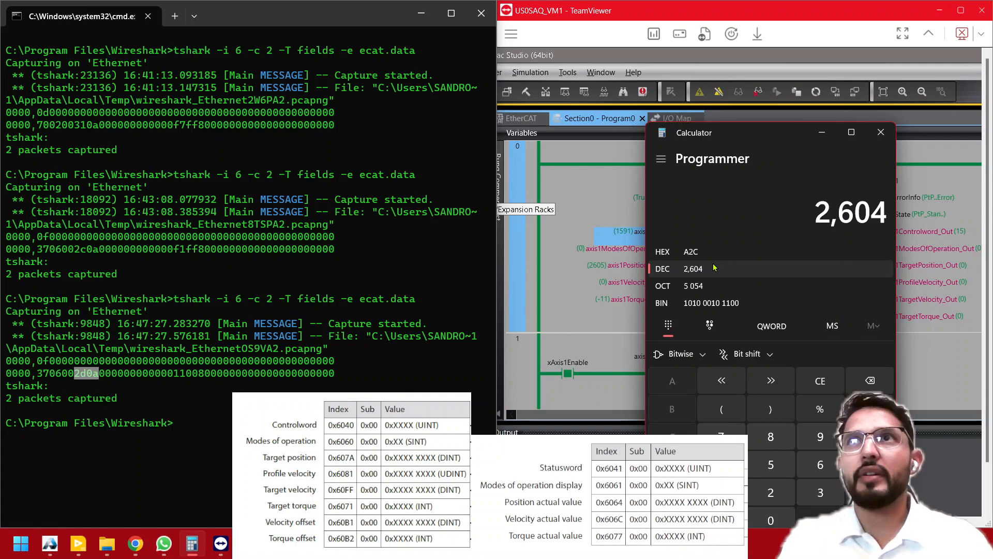
key(Escape)
text(2)
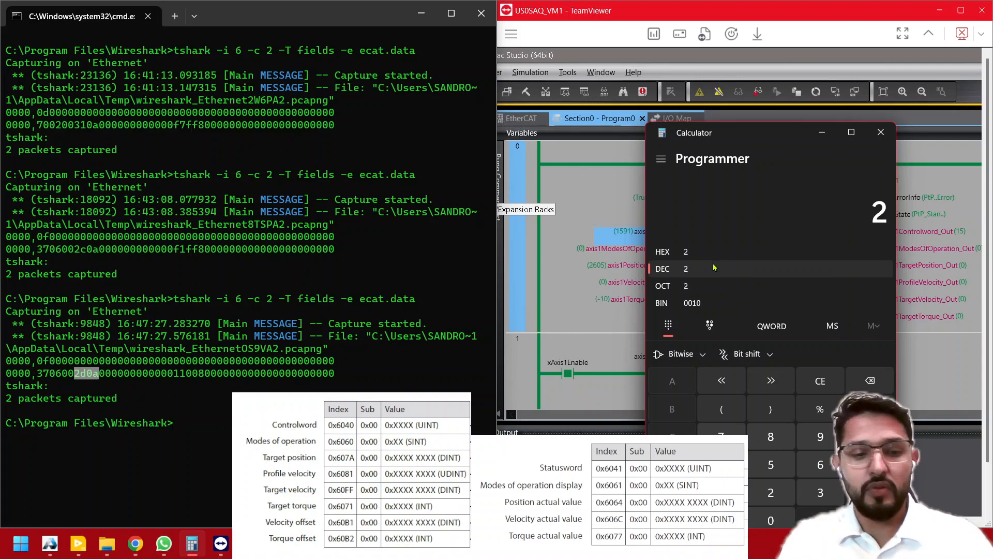
text(,605)
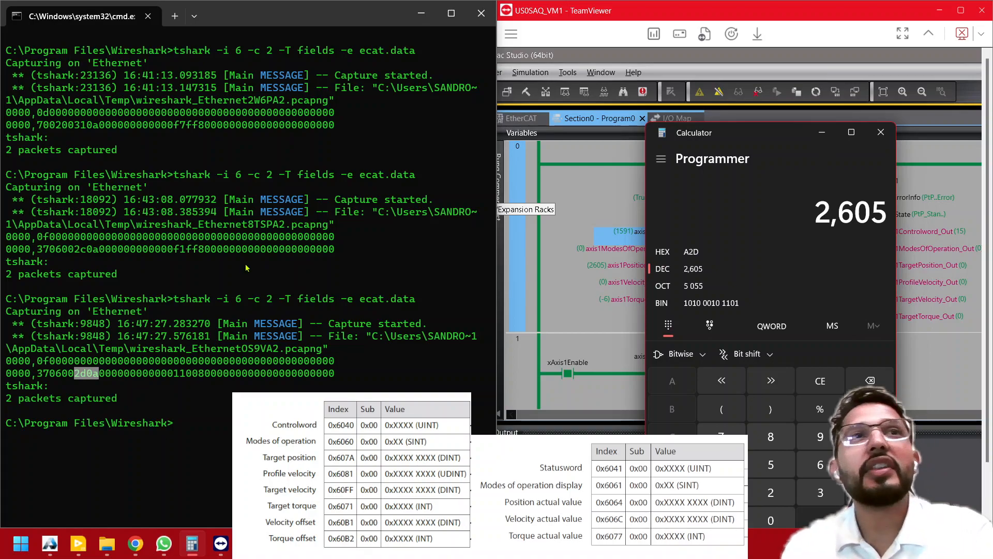
- Launch another tshark capture on the Ethernet interface from the command prompt
click(281, 18)
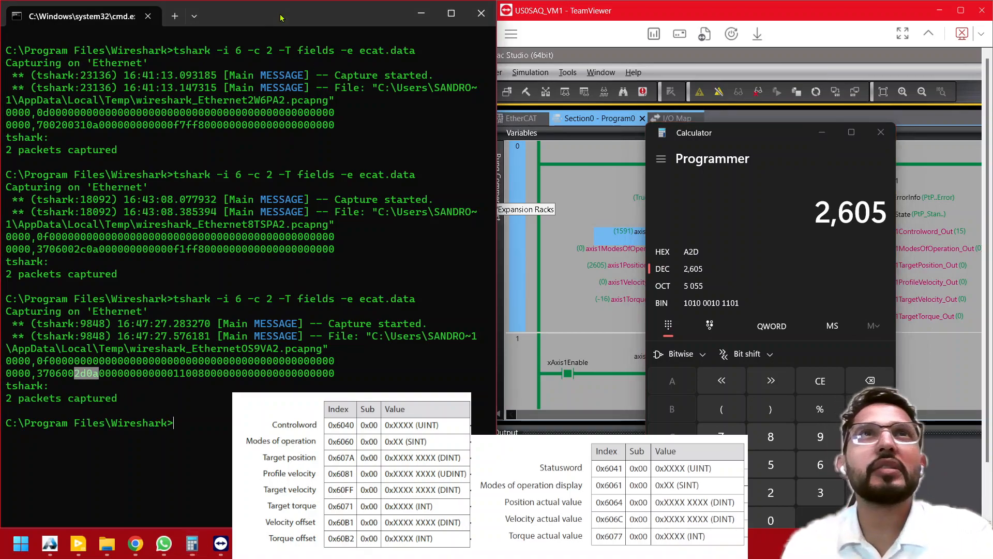
text(tshark -i)
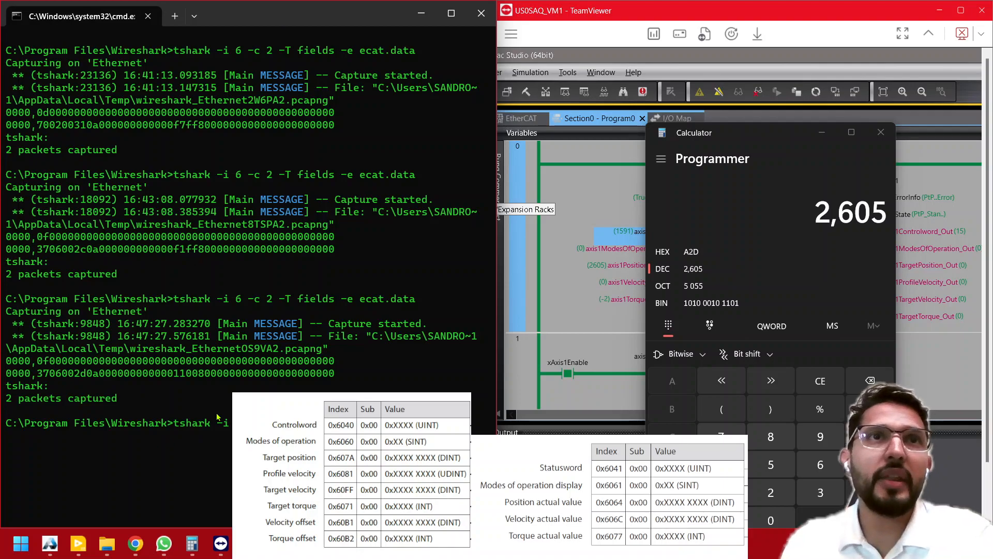
key(Return)
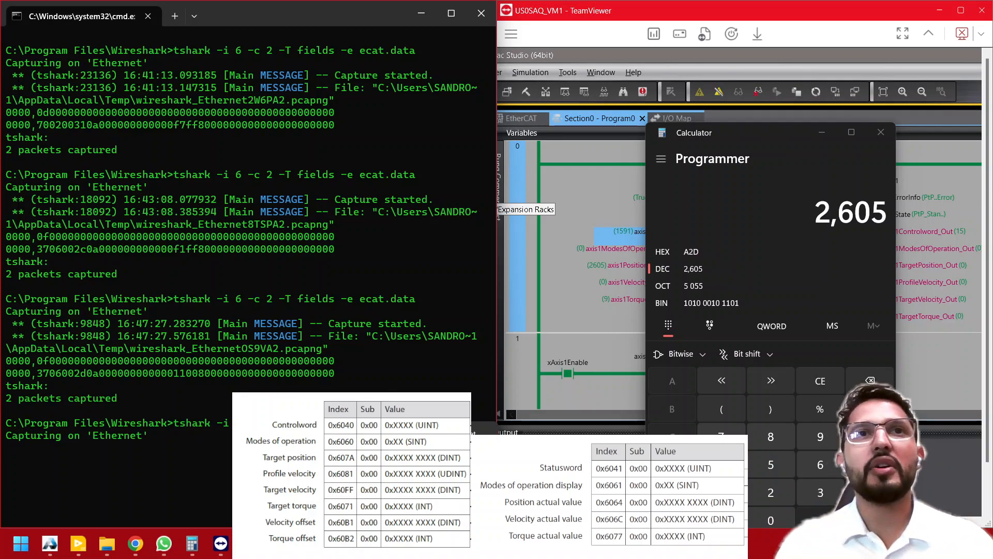
- Switch to Wireshark, put the calculator away, and start a new Ethernet capture without saving the previous packets
click(458, 543)
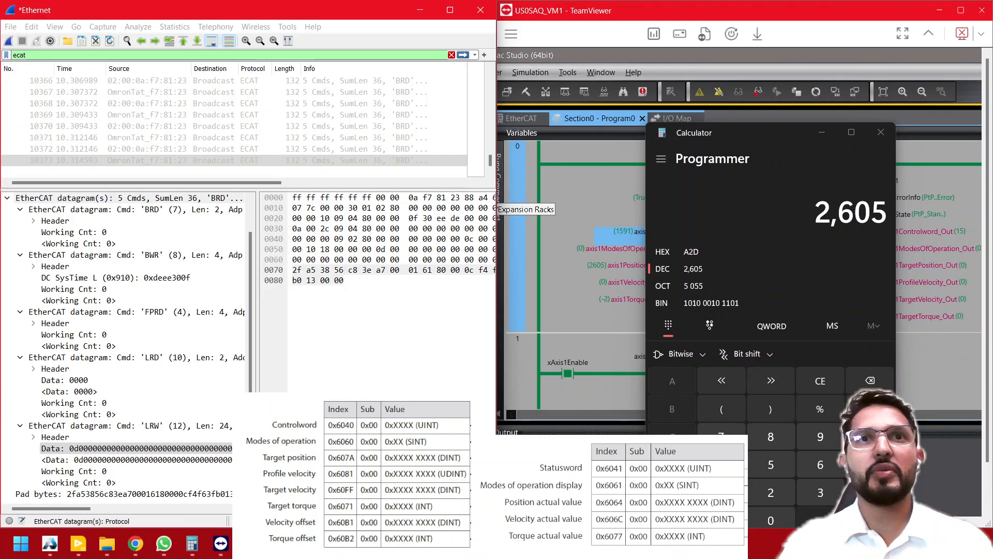
click(823, 132)
click(8, 40)
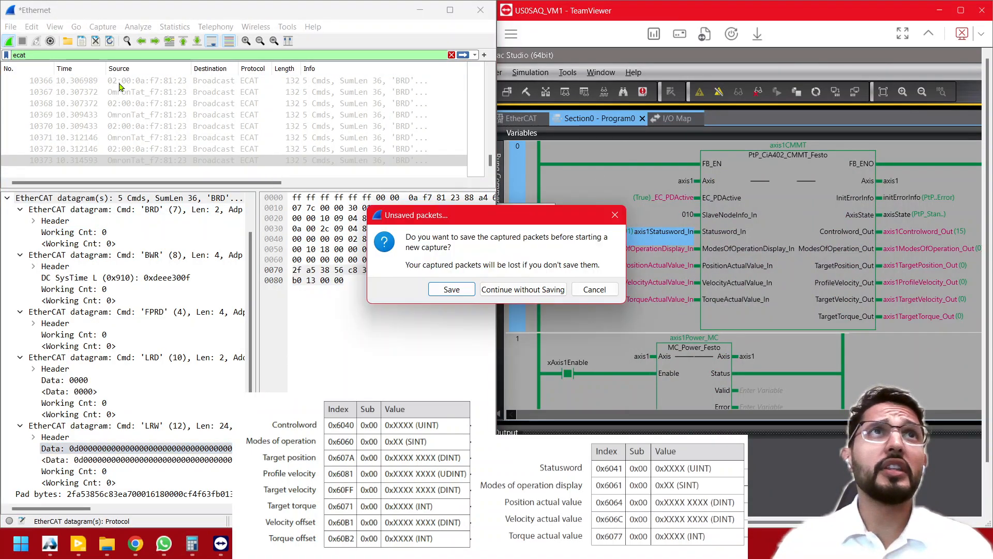
click(522, 289)
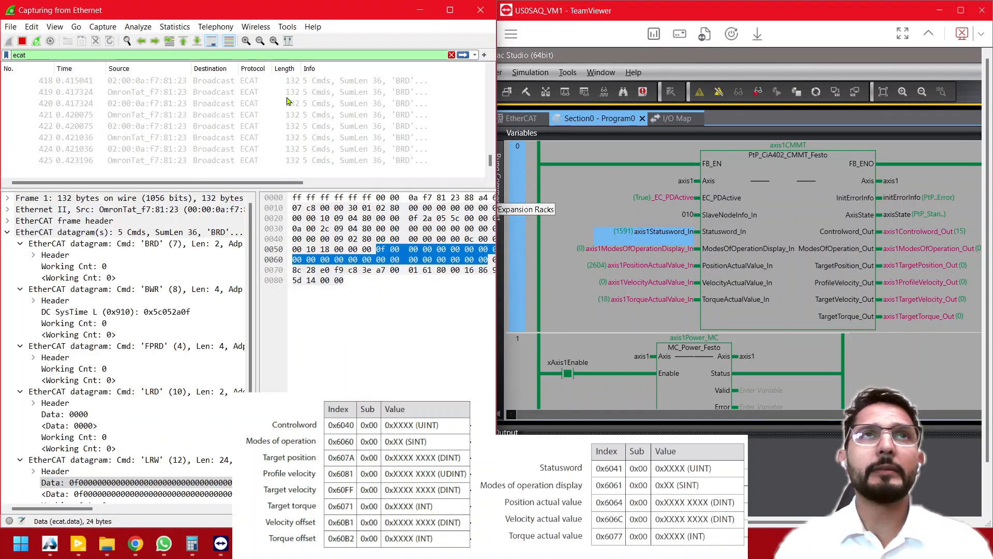
click(189, 115)
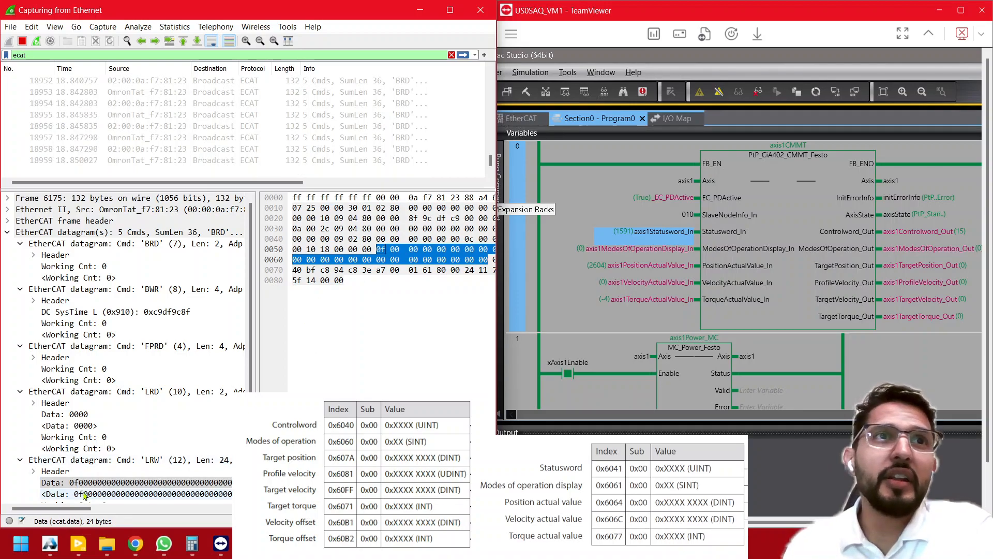
- Stop the Wireshark capture and select packet 21956 to inspect its EtherCAT data in the packet bytes
click(22, 41)
click(102, 162)
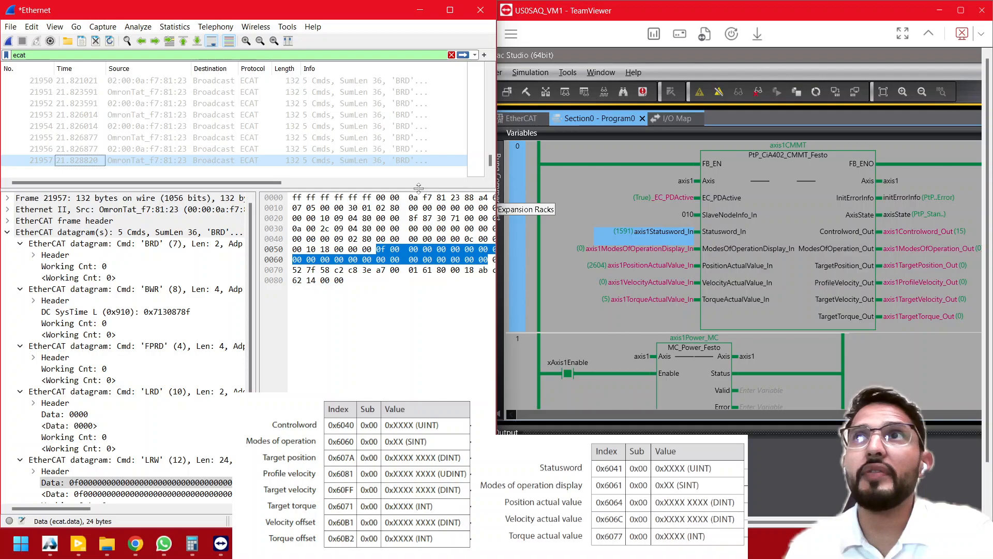
click(70, 150)
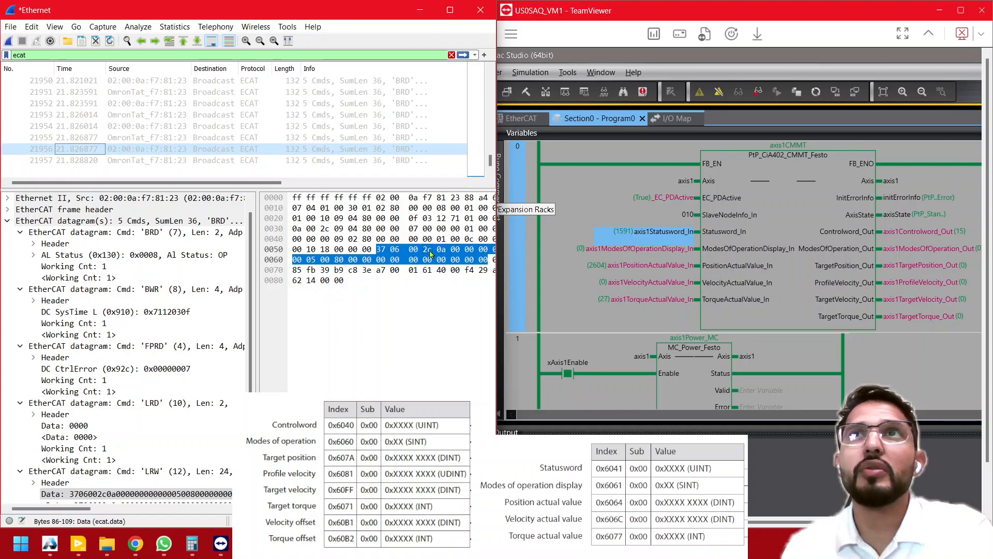
click(342, 239)
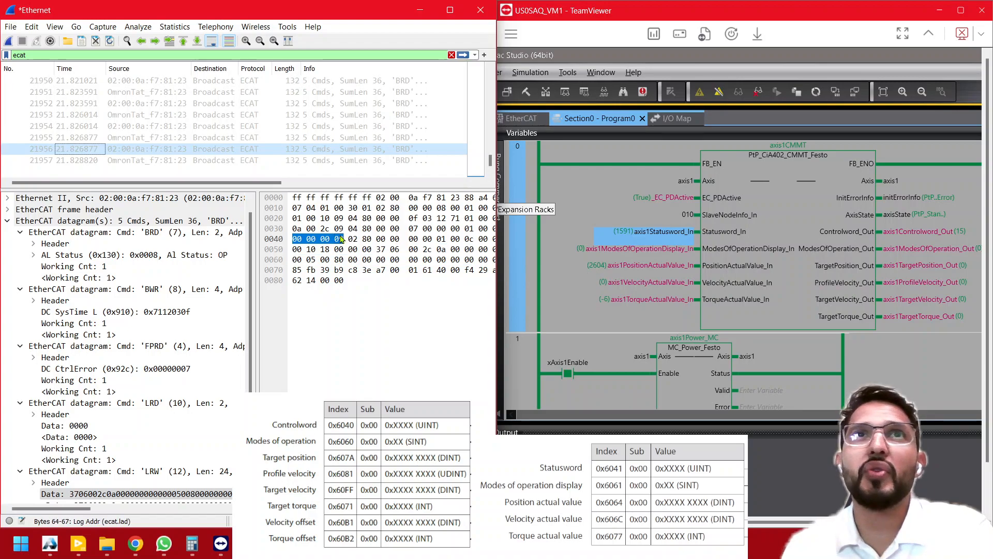